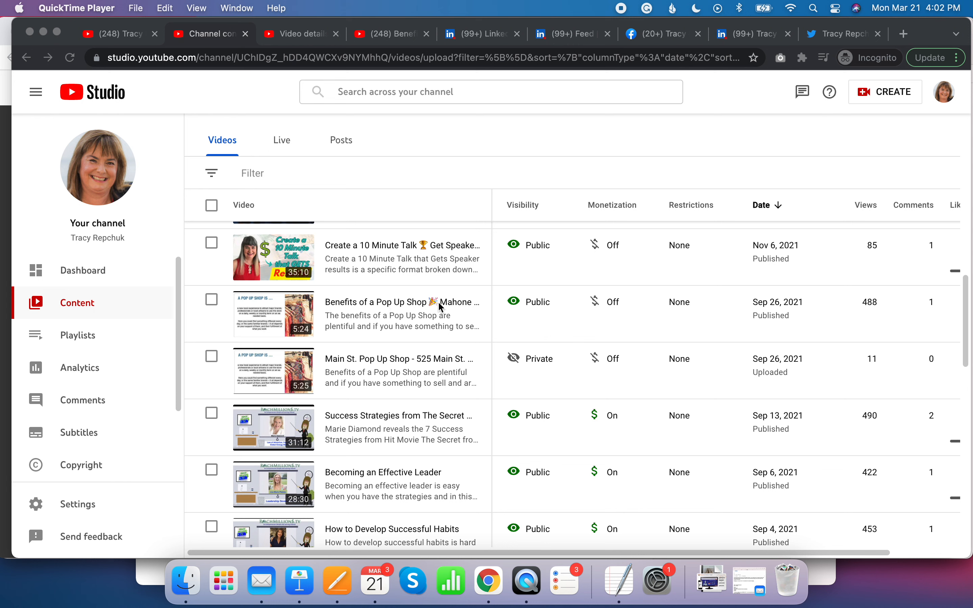
- Open the video details page for the Pop Up Shop video and review its description
{"action": "left_click", "coordinate": [222, 38]}
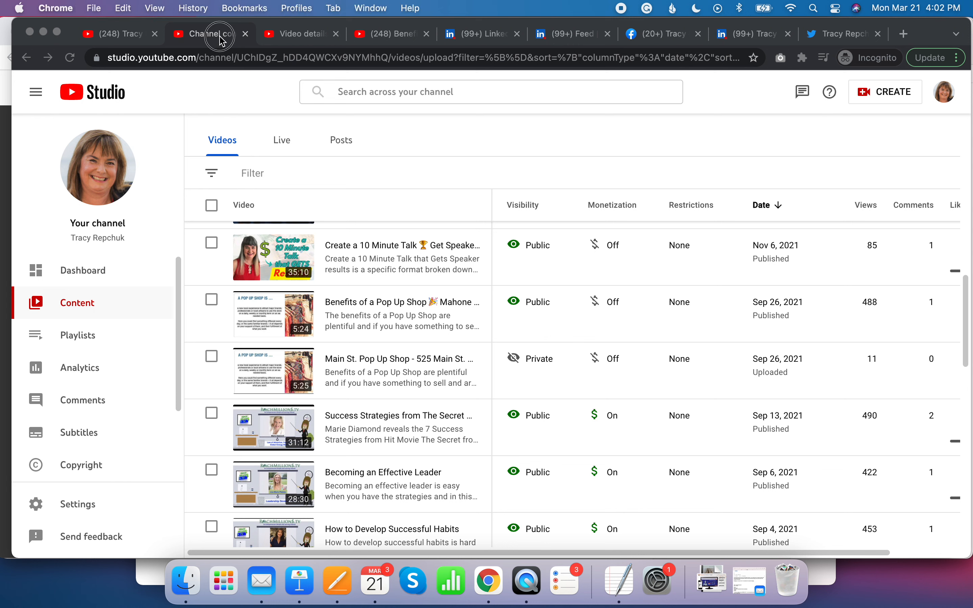
{"action": "left_click", "coordinate": [313, 35]}
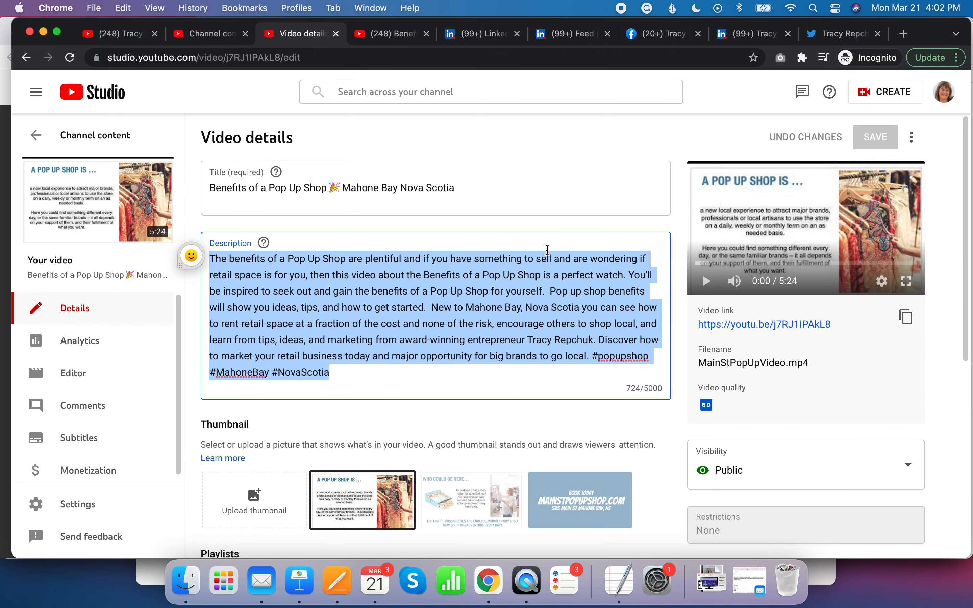
{"action": "scroll", "coordinate": [585, 374], "scroll_direction": "down", "scroll_amount": 2}
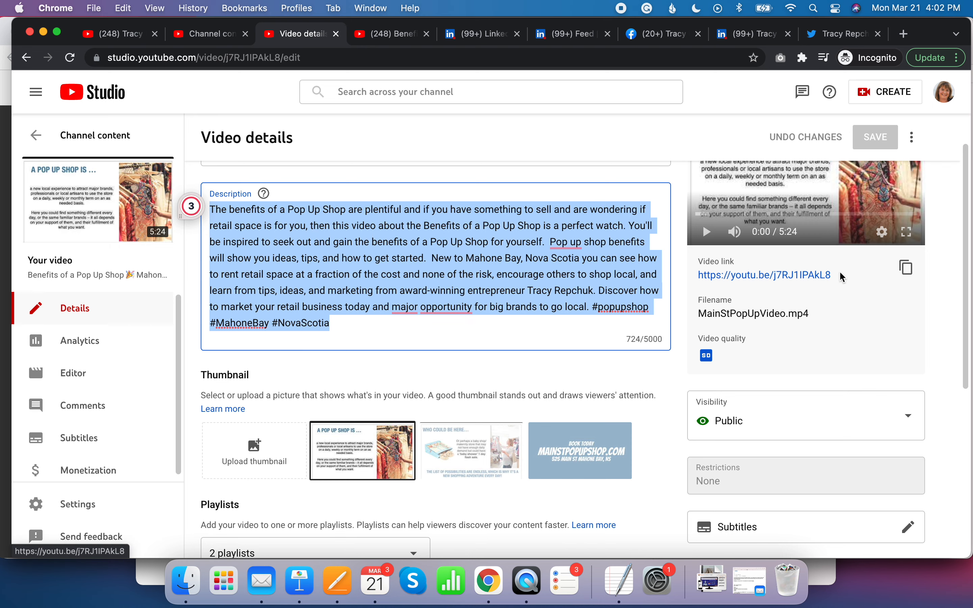
- Open the video's watch page and share it to Twitter from the share options
{"action": "left_click", "coordinate": [398, 38]}
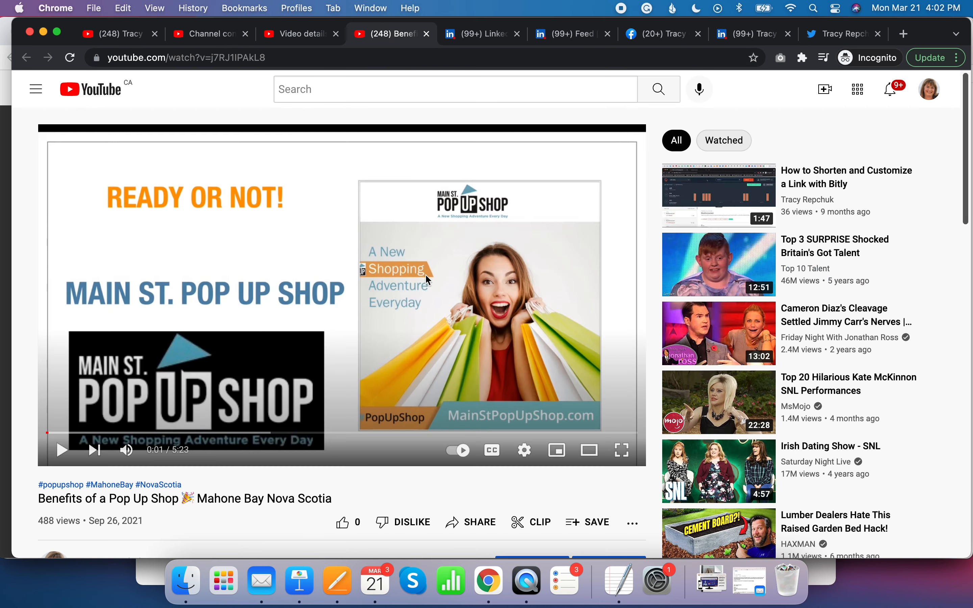
{"action": "scroll", "coordinate": [482, 496], "scroll_direction": "down", "scroll_amount": 3}
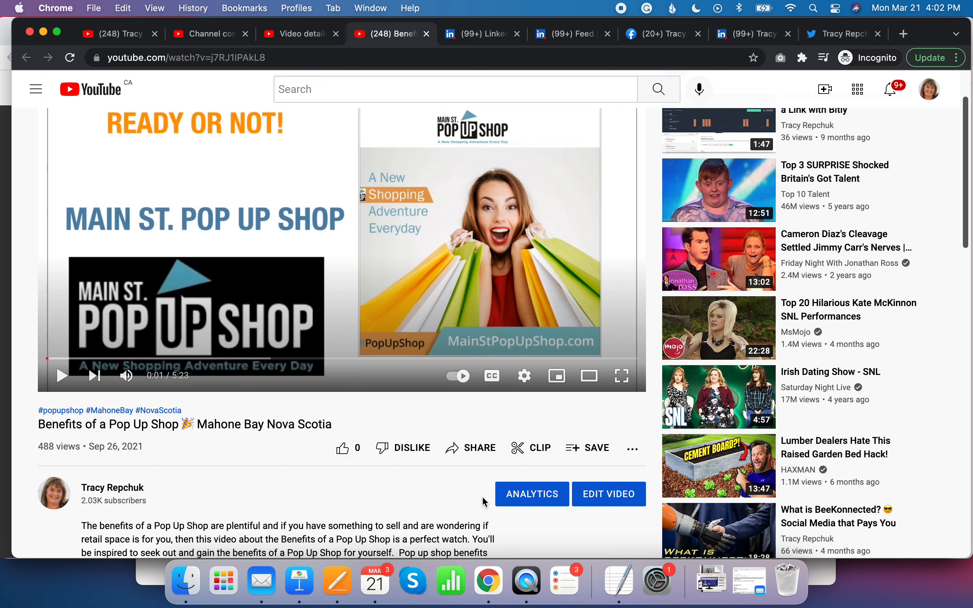
{"action": "left_click", "coordinate": [480, 450]}
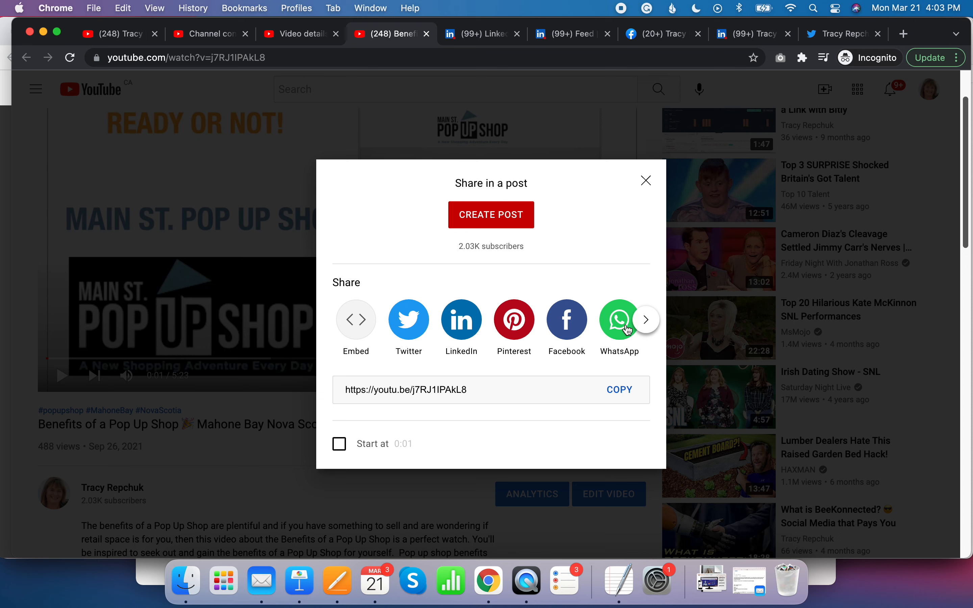
{"action": "left_click", "coordinate": [419, 337]}
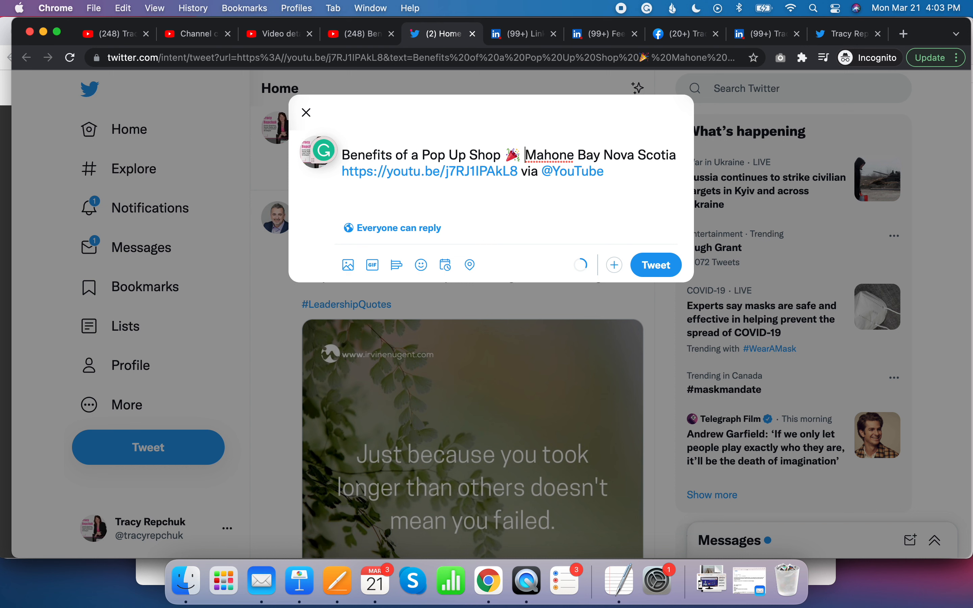
- Turn Mahone Bay and Nova Scotia in the tweet text into the hashtags #MahoneBay and #NovaScotia
{"action": "type", "text": "#"}
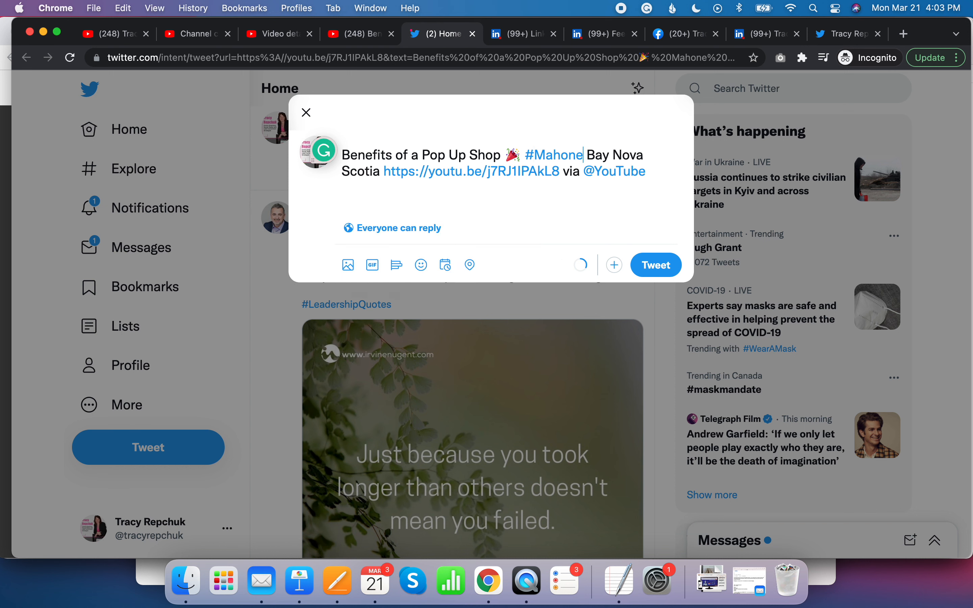
{"action": "key", "text": "BackSpace"}
{"action": "type", "text": "#"}
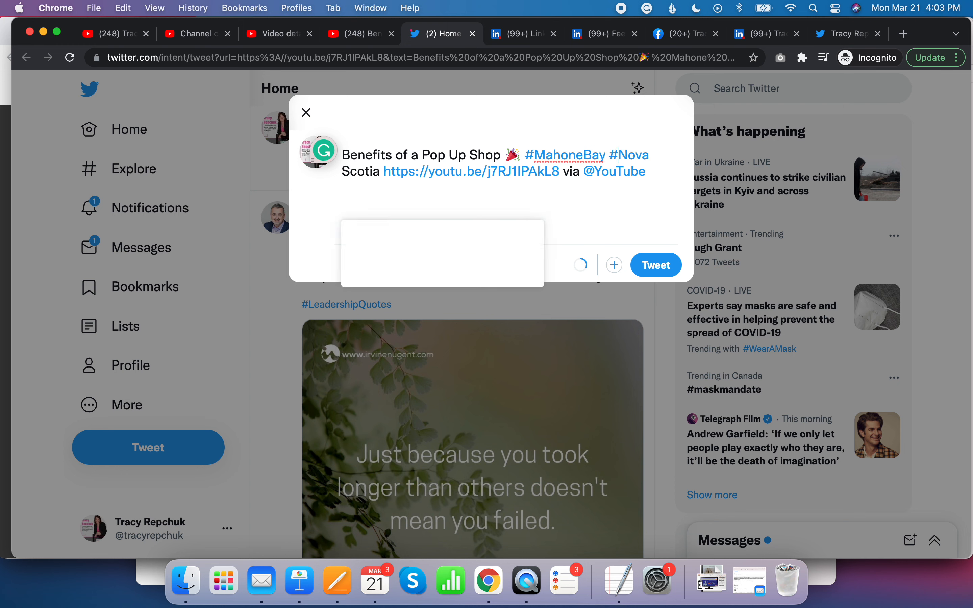
{"action": "key", "text": "Right"}
{"action": "key", "text": "Right"}
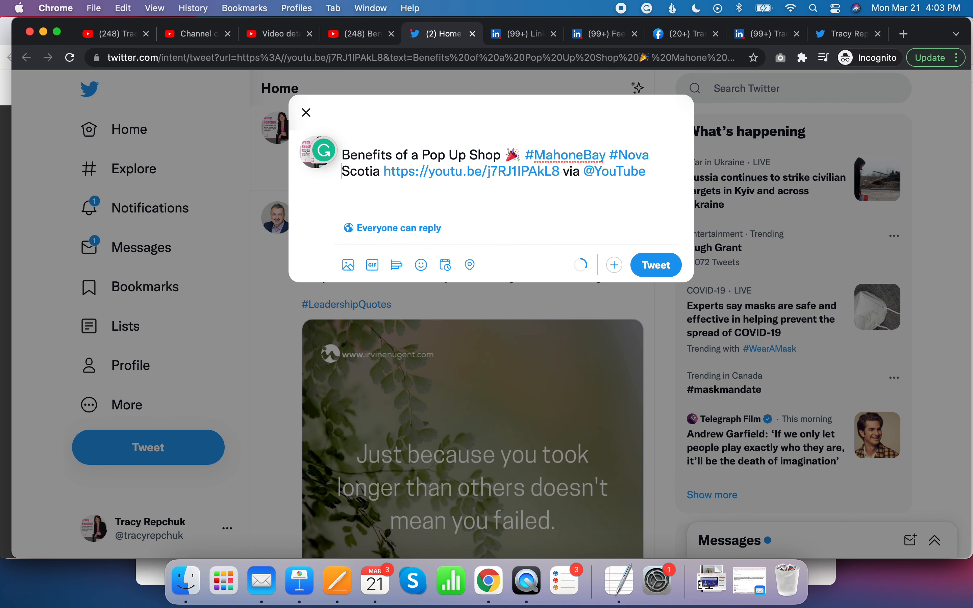
{"action": "key", "text": "BackSpace"}
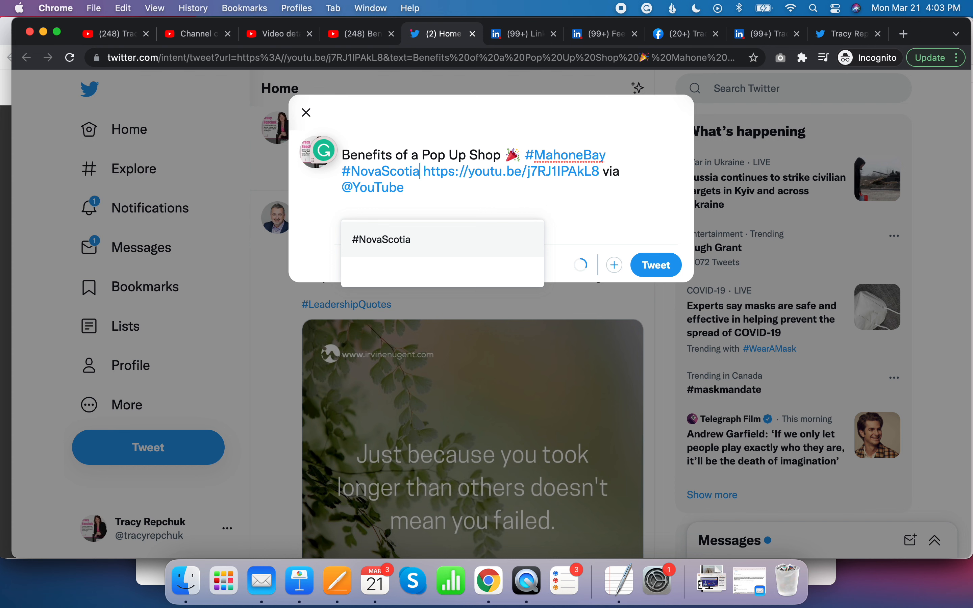
{"action": "key", "text": "Right"}
{"action": "key", "text": "Right"}
{"action": "key", "text": "Right"}
{"action": "key", "text": "Right"}
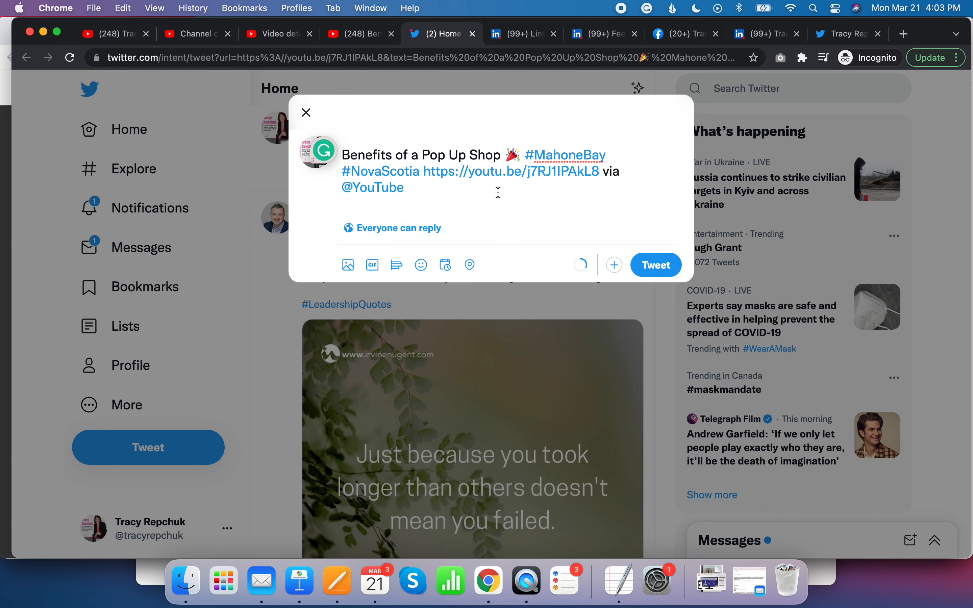
- Append "Book your spot now at 525 Main St." to the end of the tweet
{"action": "type", "text": "Book you r spot now at 525 Main St."}
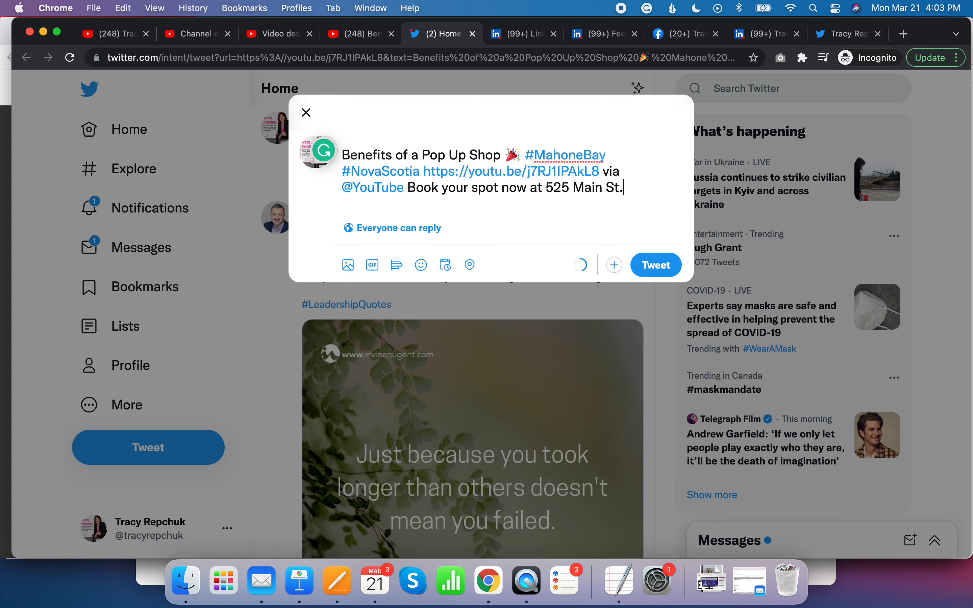
{"action": "type", "text": " Prime"}
- Add the hashtag #Retail after the address, picking it from the suggestions
{"action": "key", "text": "BackSpace"}
{"action": "key", "text": "BackSpace"}
{"action": "key", "text": "BackSpace"}
{"action": "type", "text": "#primerel"}
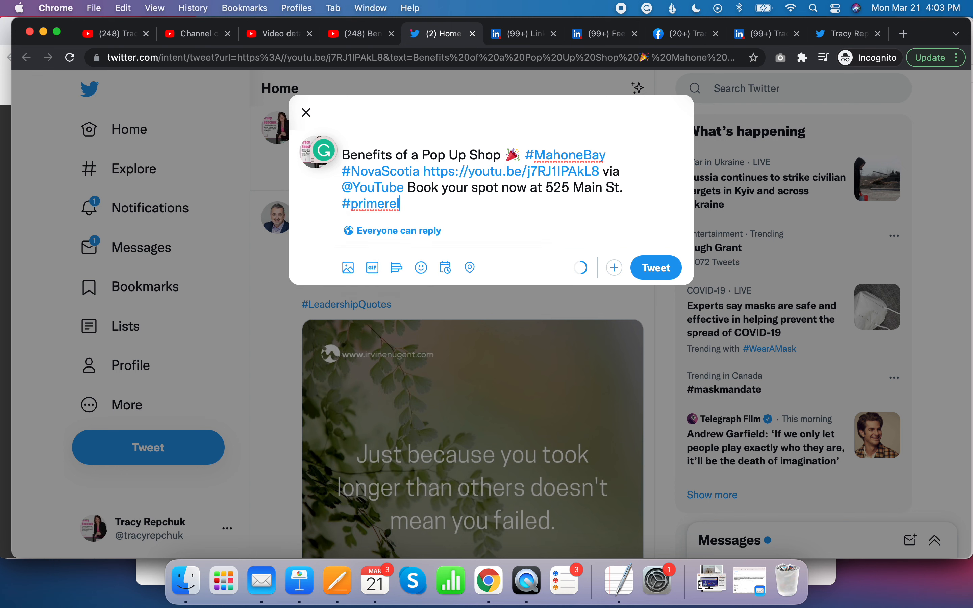
{"action": "key", "text": "BackSpace"}
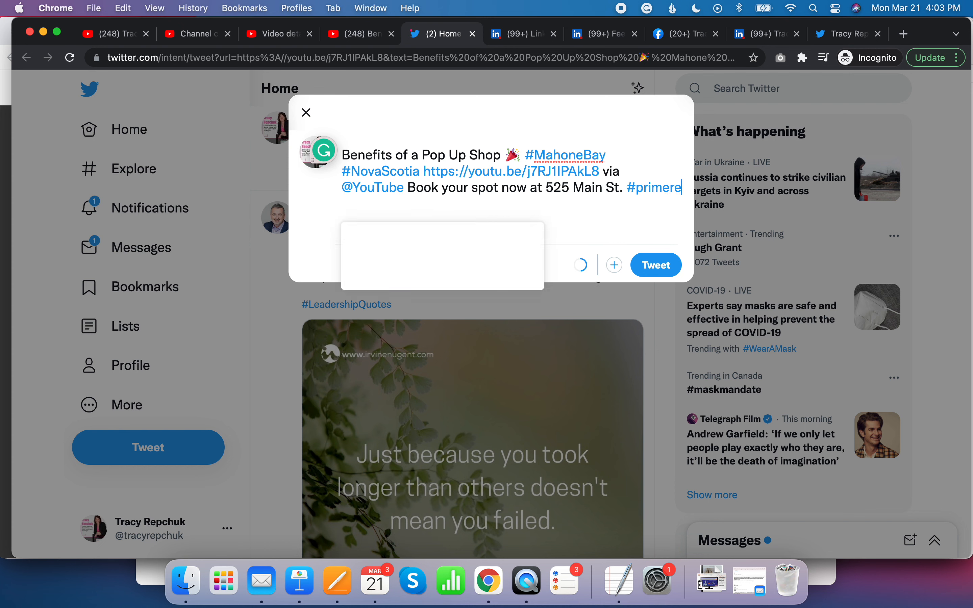
{"action": "type", "text": "tail"}
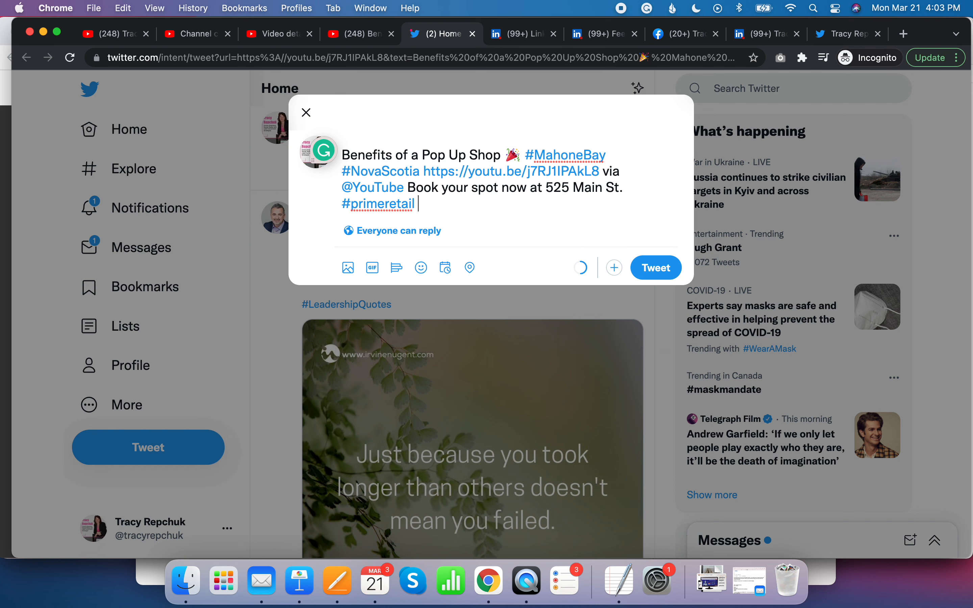
{"action": "key", "text": "BackSpace"}
{"action": "key", "text": "BackSpace"}
{"action": "key", "text": "BackSpace"}
{"action": "key", "text": "BackSpace"}
{"action": "key", "text": "BackSpace"}
{"action": "key", "text": "BackSpace"}
{"action": "key", "text": "BackSpace"}
{"action": "type", "text": "ret"}
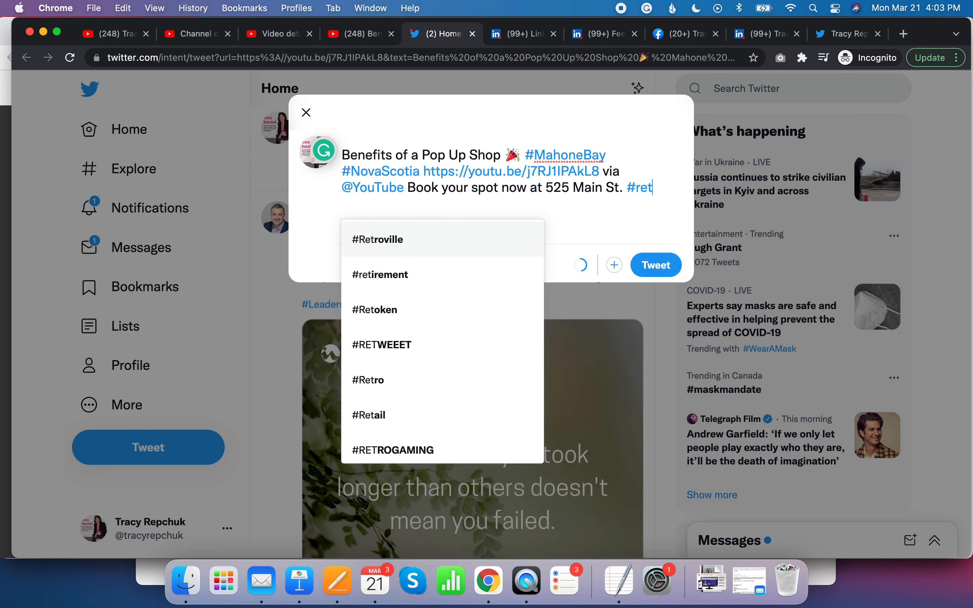
{"action": "type", "text": "ail"}
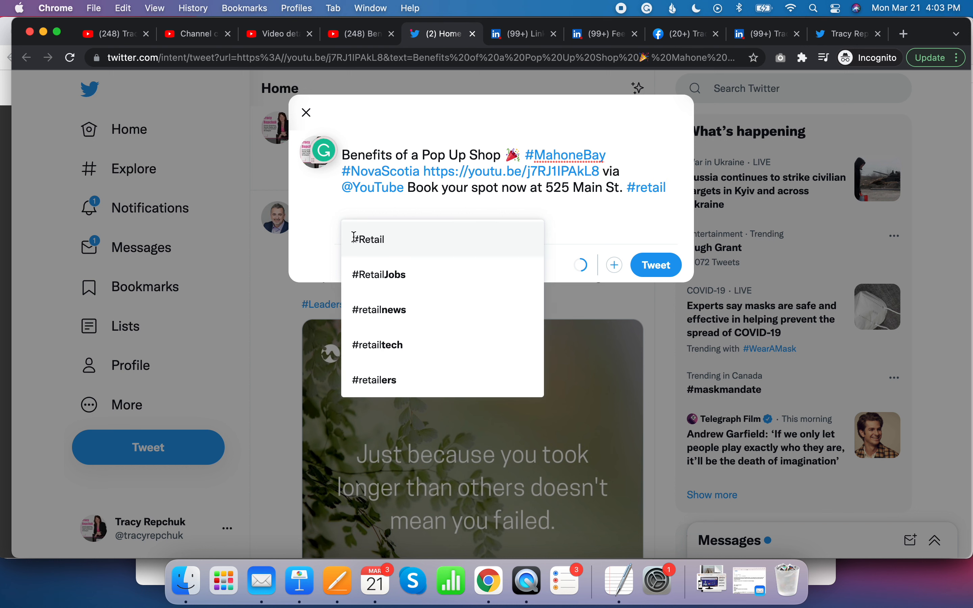
{"action": "left_click", "coordinate": [373, 245]}
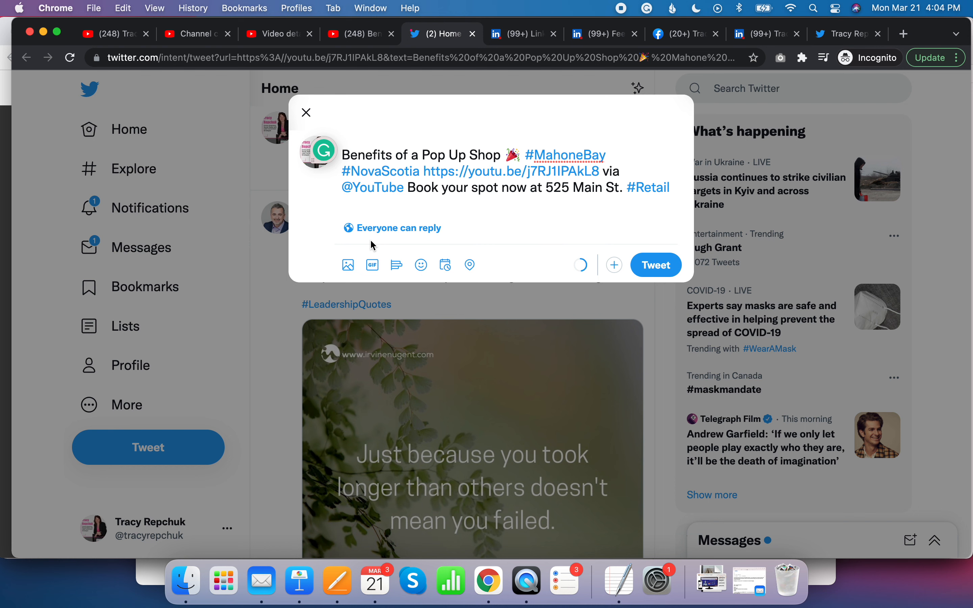
- Add "Prime space rent by day, week, weekend or month." and post the tweet
{"action": "key", "text": "Return"}
{"action": "type", "text": "Prime spac"}
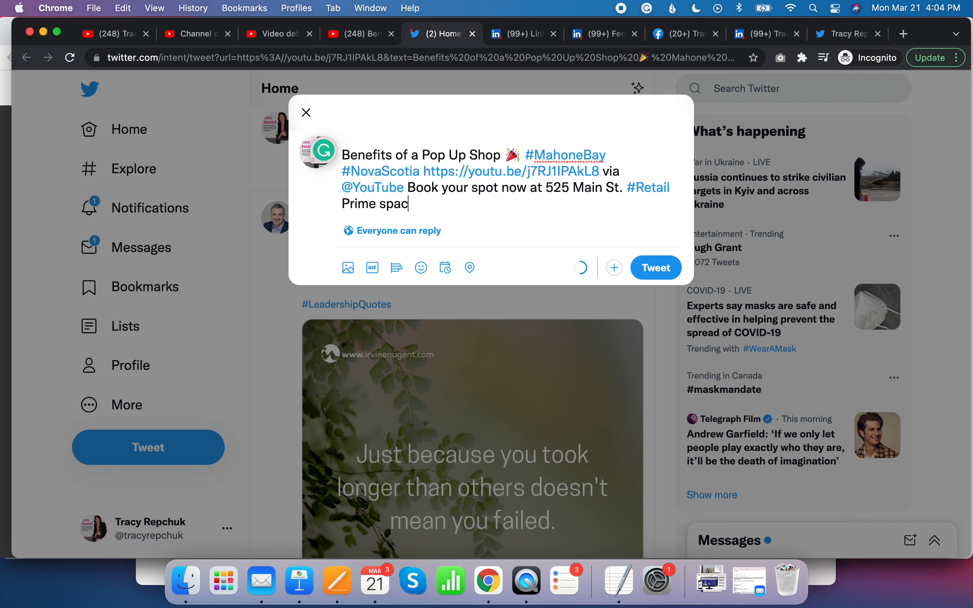
{"action": "type", "text": "e rent by day, week, w"}
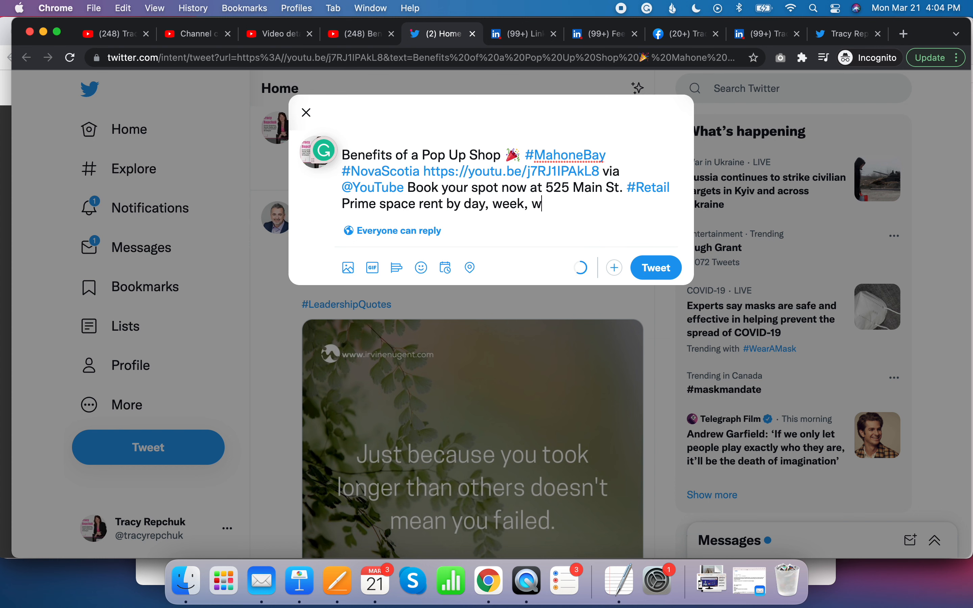
{"action": "type", "text": "eekend or month."}
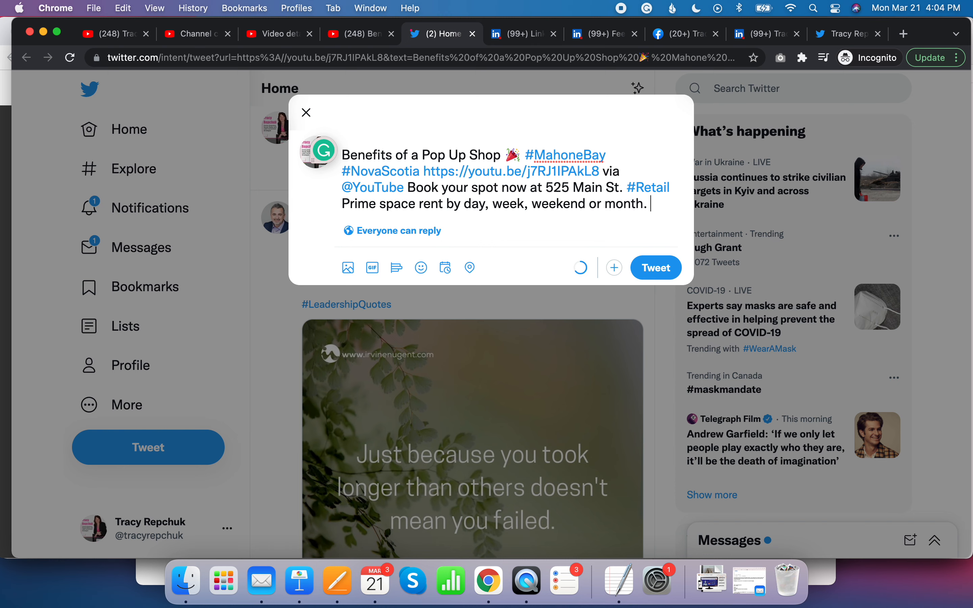
{"action": "left_click", "coordinate": [647, 272]}
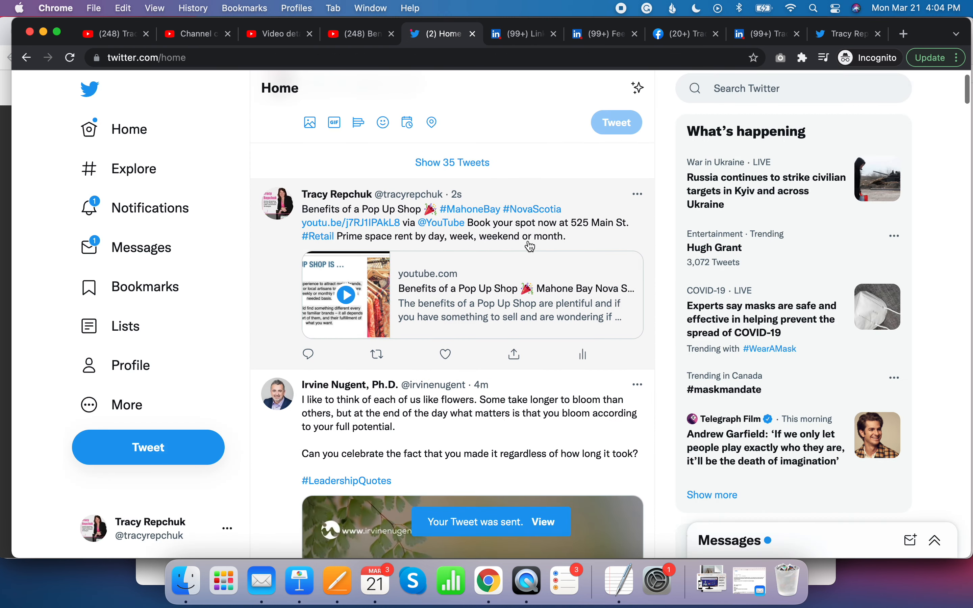
- Return to the YouTube share options and copy the video's share link
{"action": "left_click", "coordinate": [360, 38]}
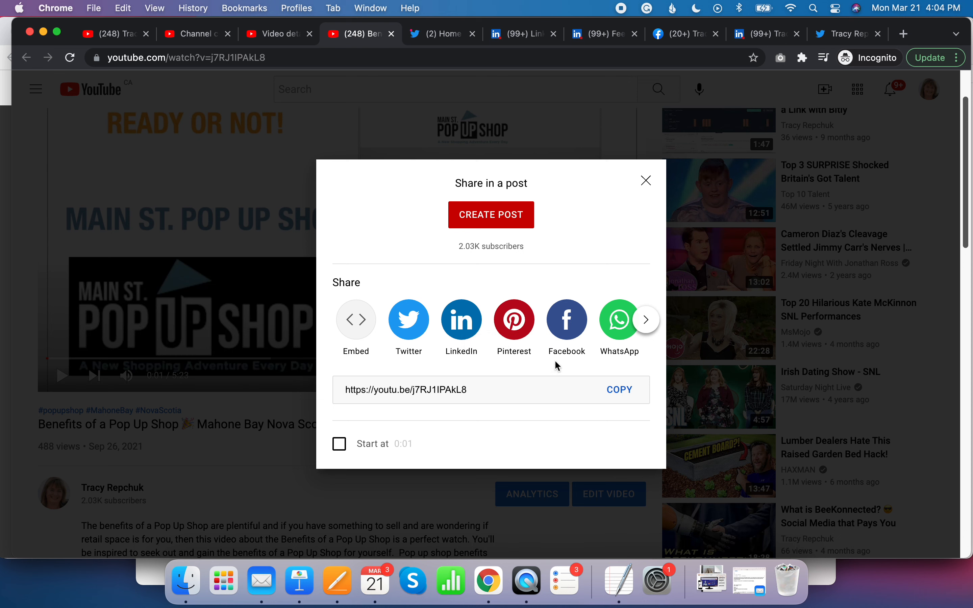
{"action": "left_click", "coordinate": [648, 321]}
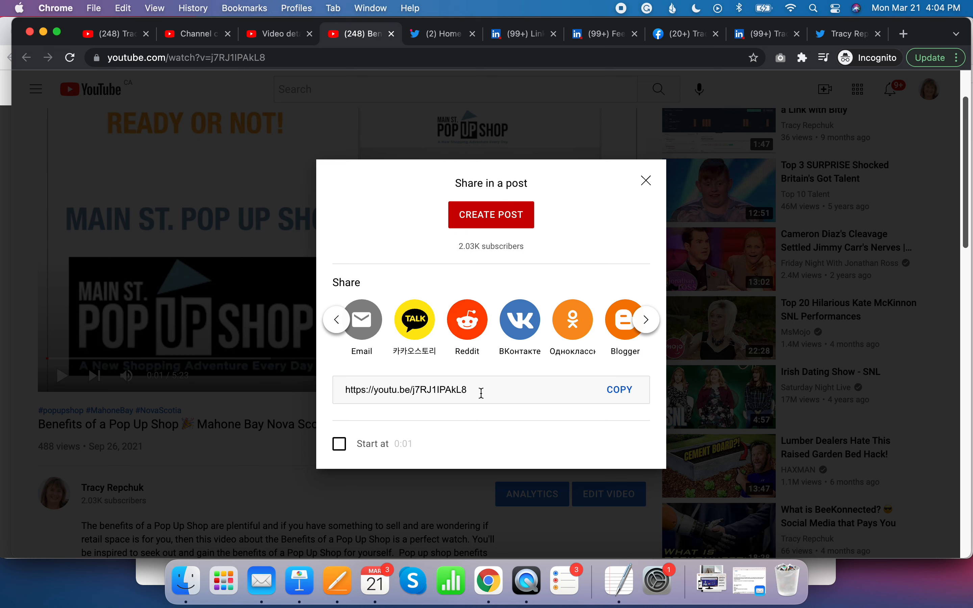
{"action": "left_click", "coordinate": [618, 390]}
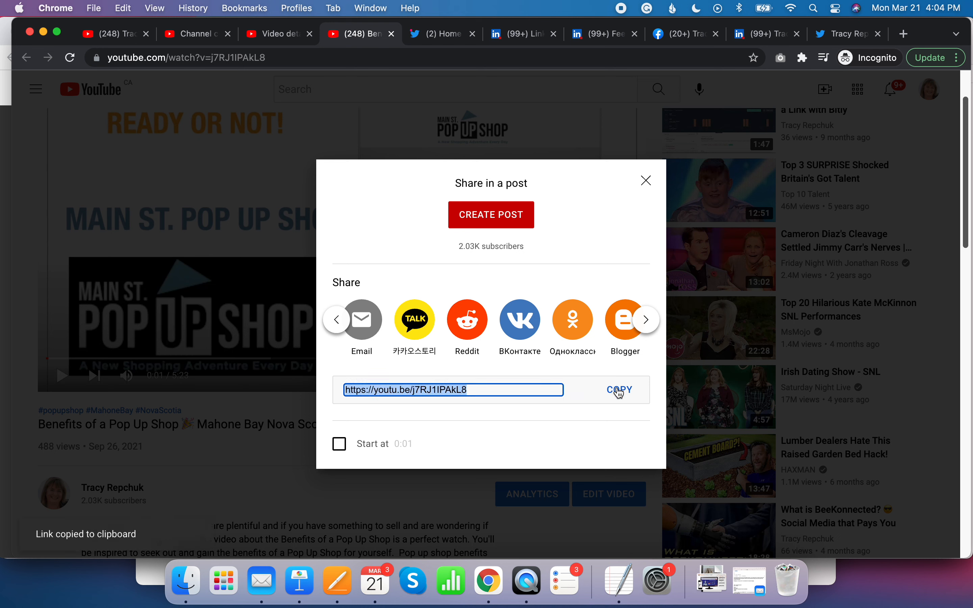
- Start a new LinkedIn article published as the personal profile
{"action": "left_click", "coordinate": [533, 34]}
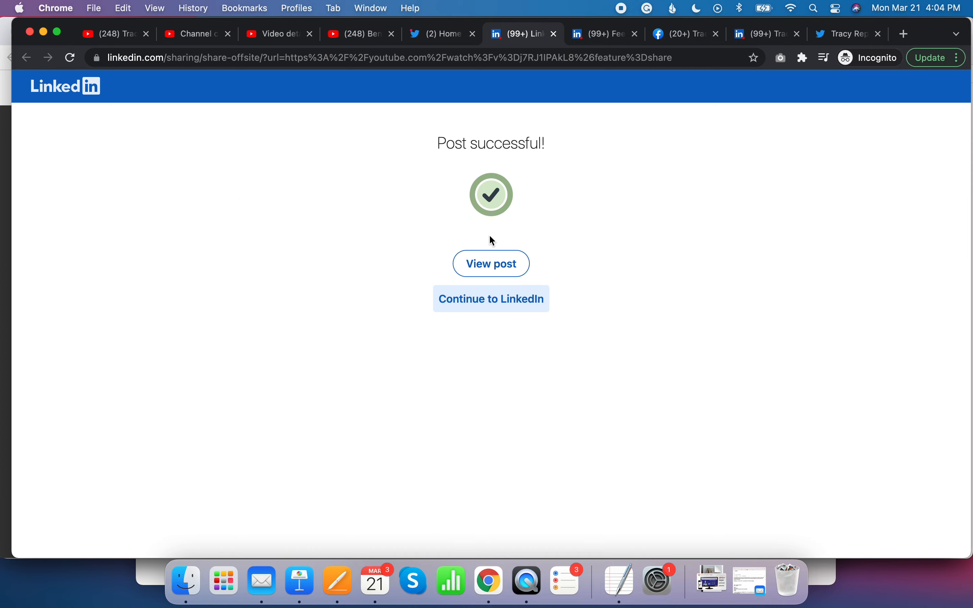
{"action": "left_click", "coordinate": [556, 36]}
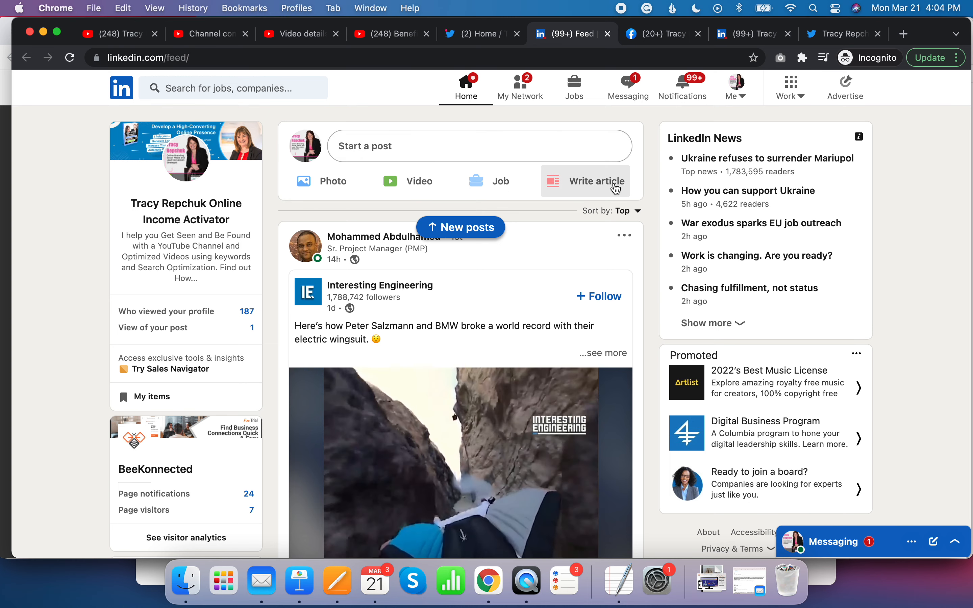
{"action": "left_click", "coordinate": [616, 189]}
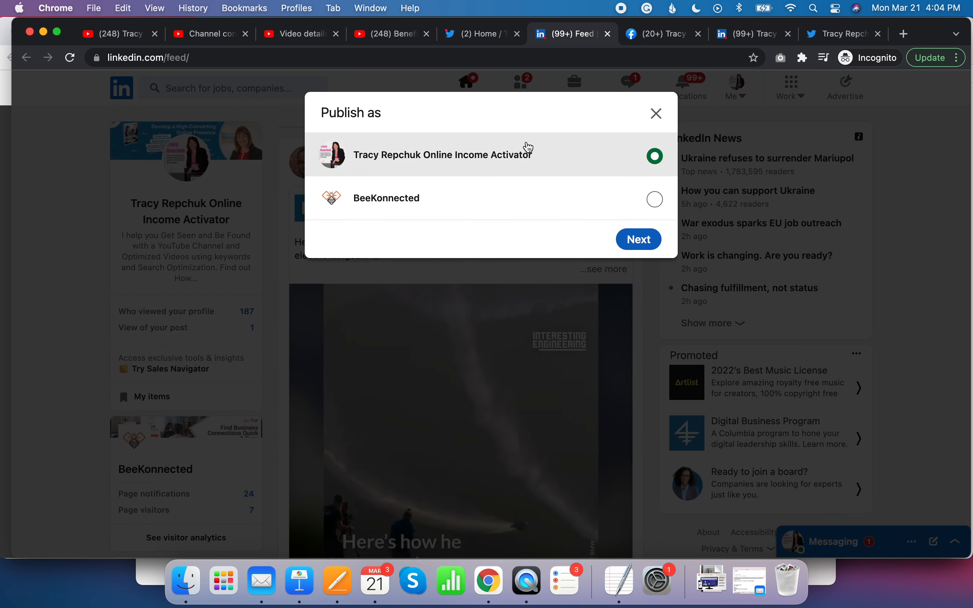
{"action": "left_click", "coordinate": [642, 240]}
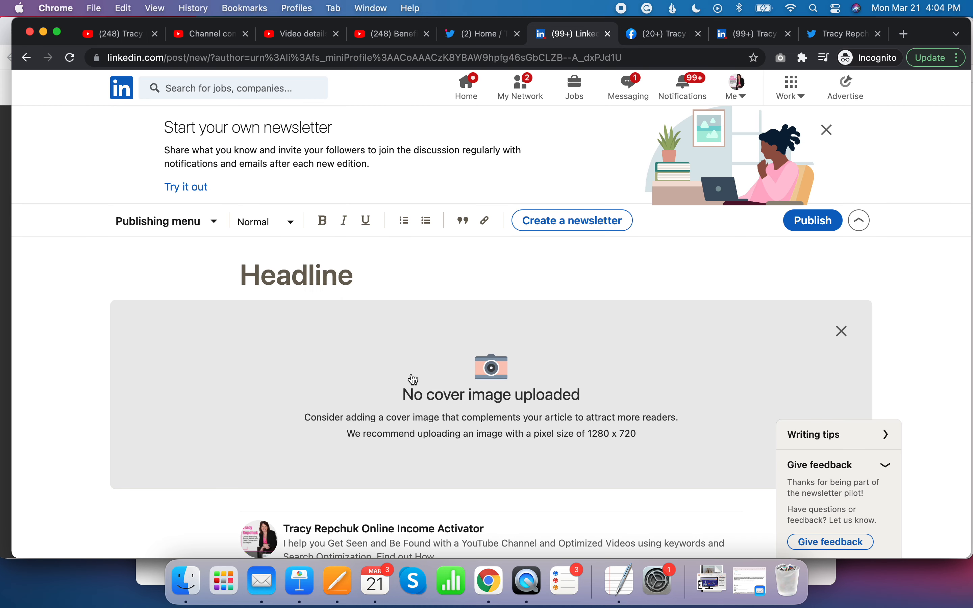
- Enter the article headline "Benefits of a PopUp Shop Rental"
{"action": "scroll", "coordinate": [557, 414], "scroll_direction": "down", "scroll_amount": 2}
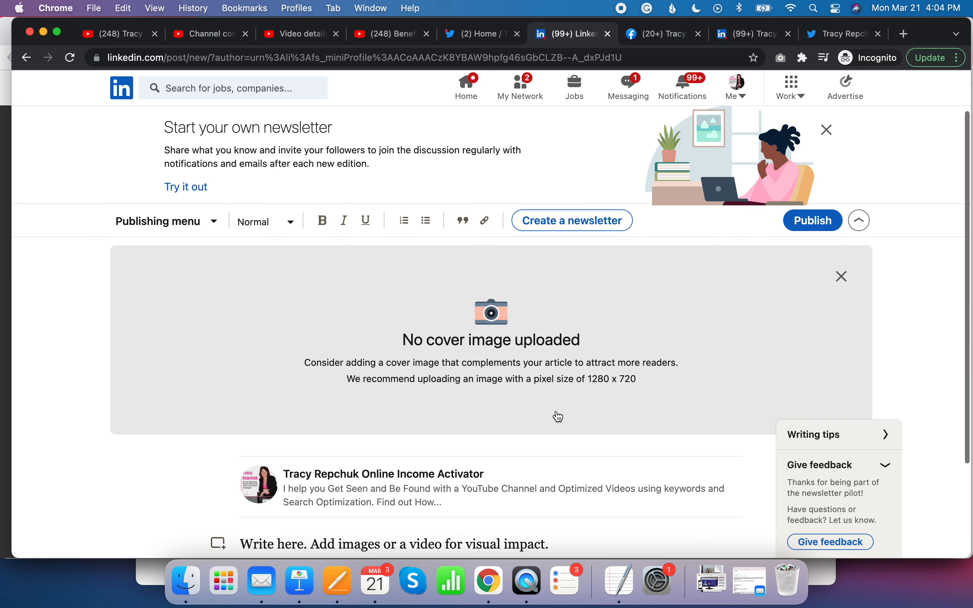
{"action": "scroll", "coordinate": [556, 414], "scroll_direction": "up", "scroll_amount": 3}
{"action": "left_click", "coordinate": [412, 272]}
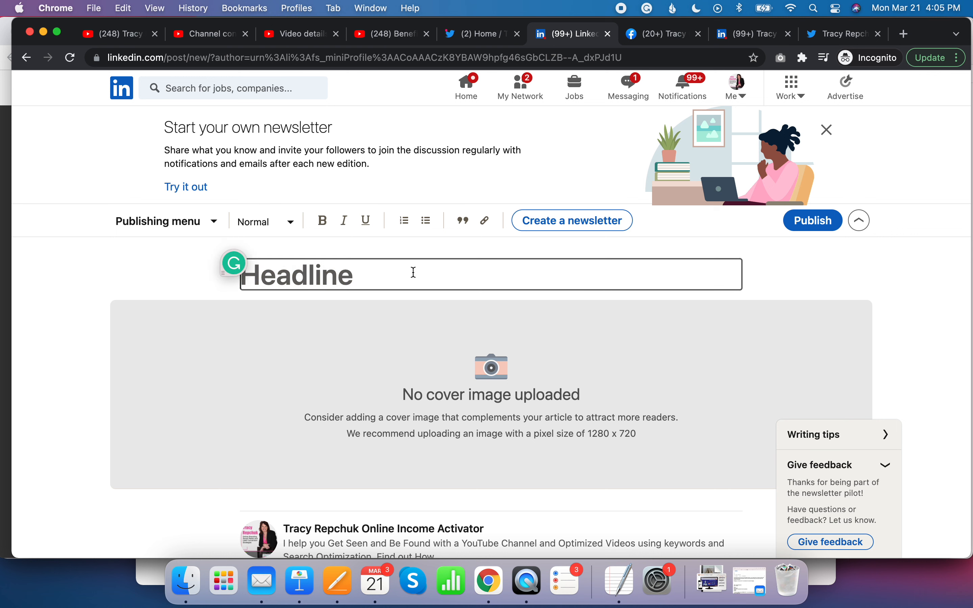
{"action": "type", "text": "Benets"}
{"action": "key", "text": "BackSpace"}
{"action": "key", "text": "BackSpace"}
{"action": "type", "text": "fits of a"}
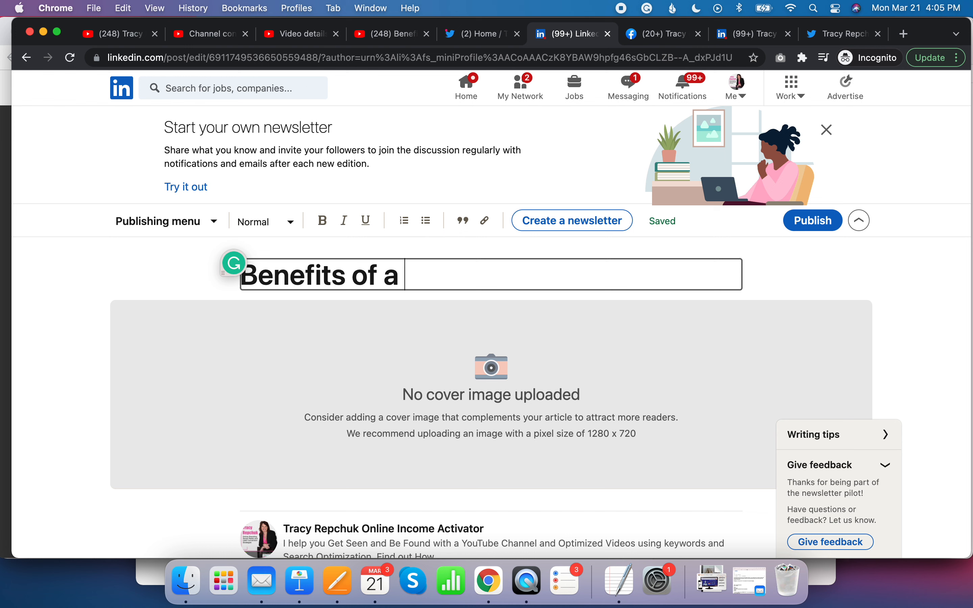
{"action": "type", "text": " PopUp S"}
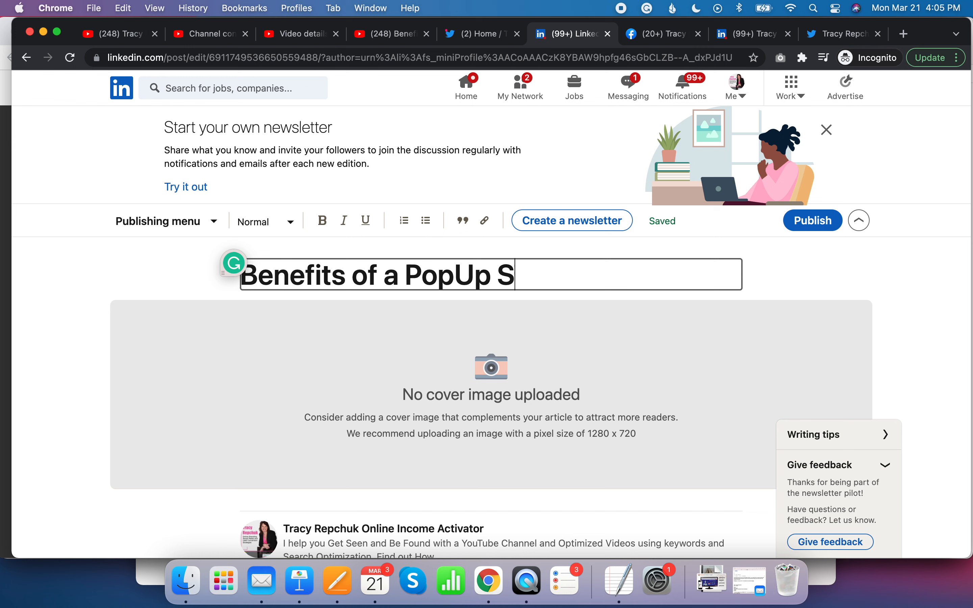
{"action": "type", "text": "hop Rental"}
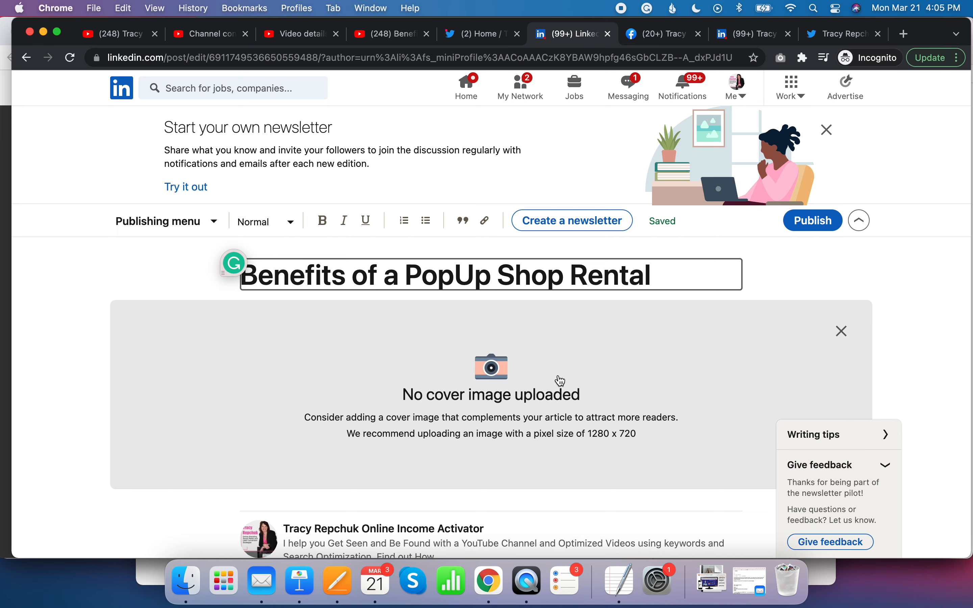
- Paste the copied YouTube video link into the article body below the author card
{"action": "scroll", "coordinate": [561, 380], "scroll_direction": "down", "scroll_amount": 3}
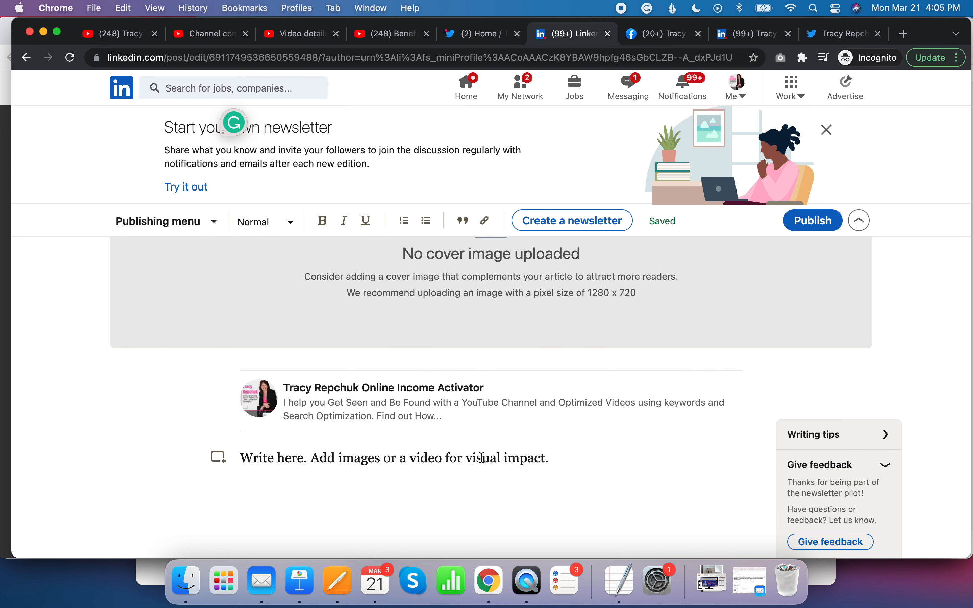
{"action": "scroll", "coordinate": [482, 458], "scroll_direction": "down", "scroll_amount": 2}
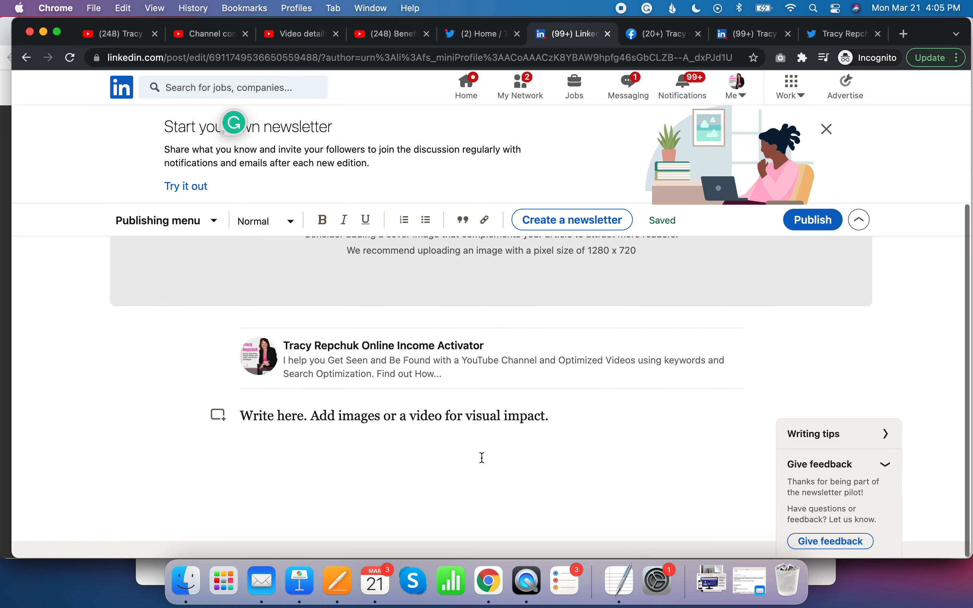
{"action": "left_click", "coordinate": [349, 414]}
{"action": "key", "text": "Return"}
{"action": "key", "text": "Return"}
{"action": "key", "text": "Return"}
{"action": "key", "text": "Return"}
{"action": "key", "text": "Return"}
{"action": "key", "text": "Return"}
{"action": "key", "text": "BackSpace"}
{"action": "key", "text": "BackSpace"}
{"action": "scroll", "coordinate": [524, 310], "scroll_direction": "up", "scroll_amount": 1}
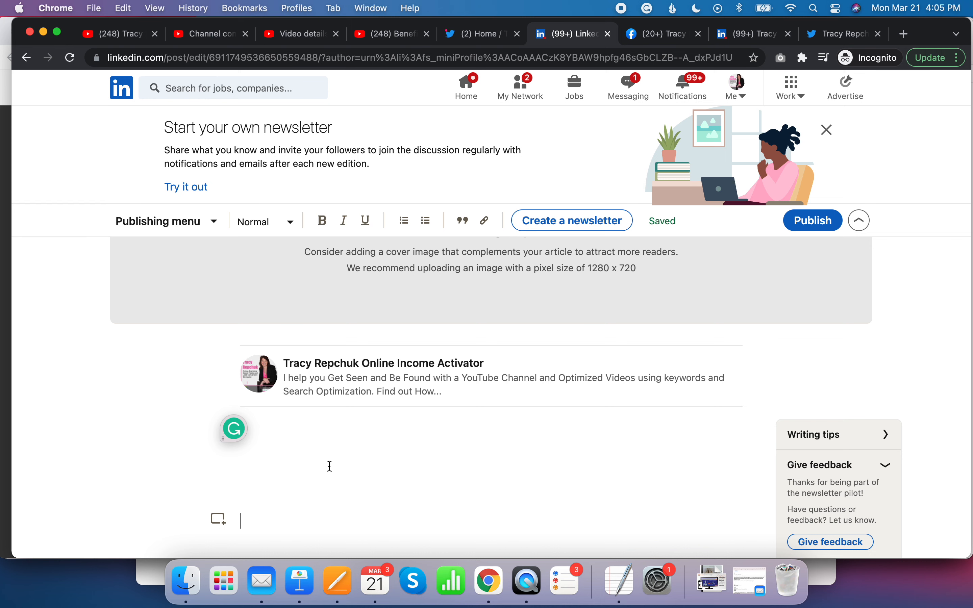
{"action": "key", "text": "super+v"}
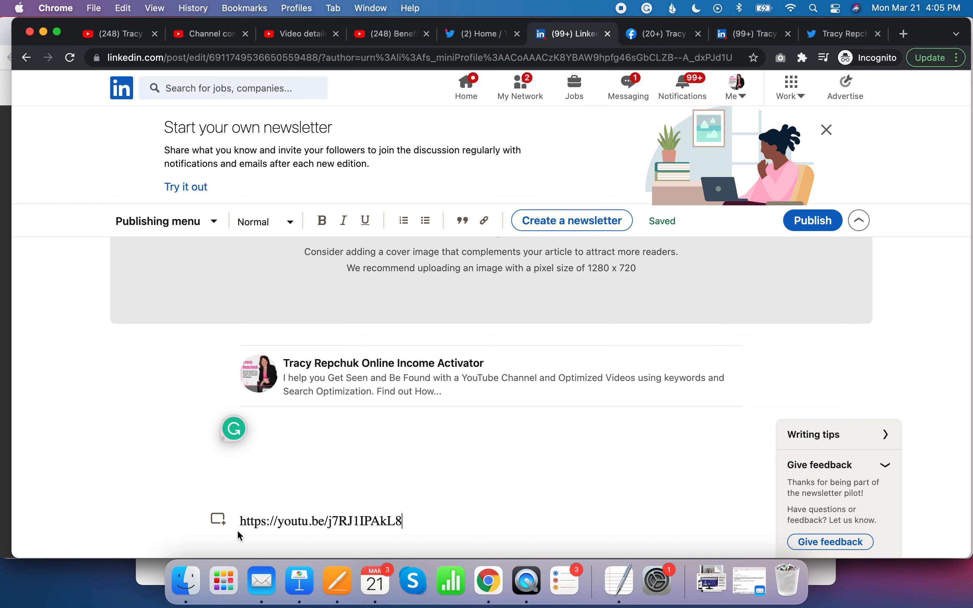
{"action": "left_click_drag", "start_coordinate": [243, 519], "coordinate": [411, 521]}
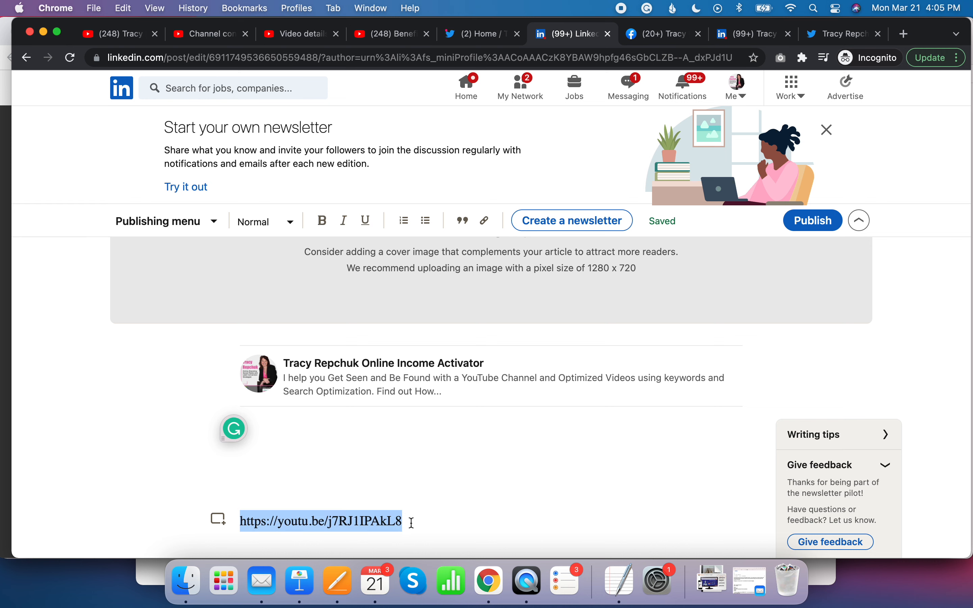
{"action": "left_click", "coordinate": [485, 220]}
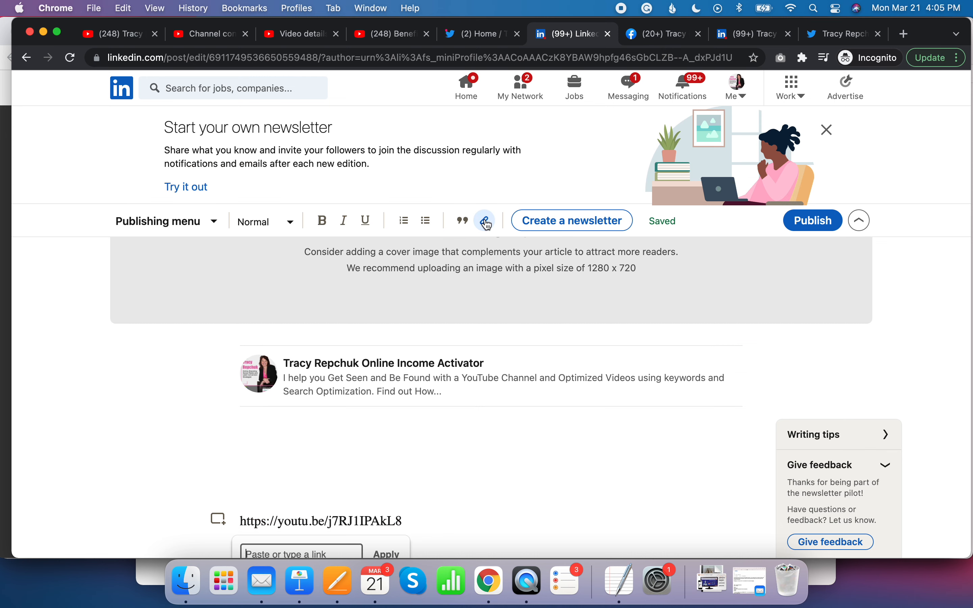
{"action": "scroll", "coordinate": [435, 417], "scroll_direction": "down", "scroll_amount": 2}
{"action": "key", "text": "super+v"}
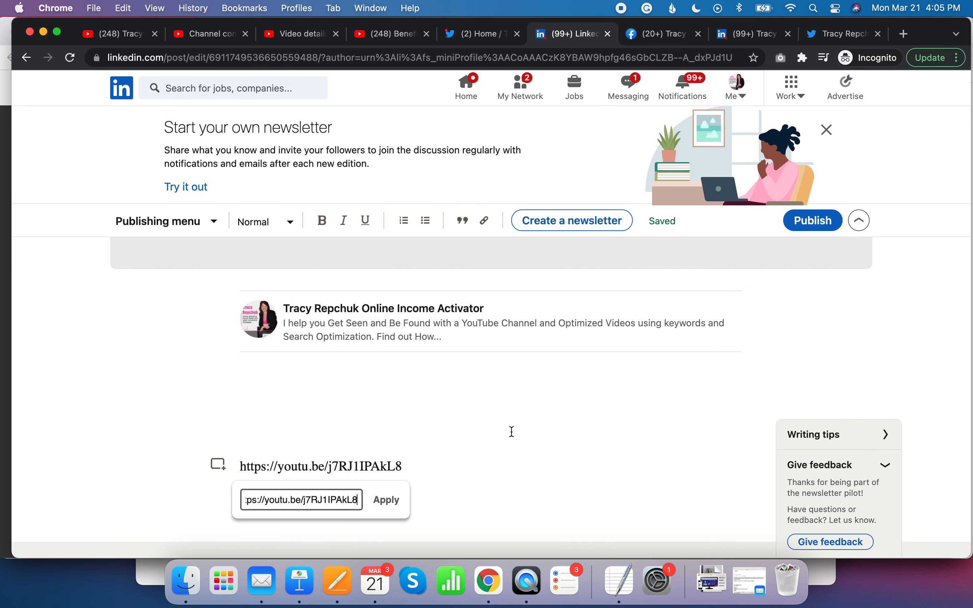
{"action": "left_click", "coordinate": [386, 501]}
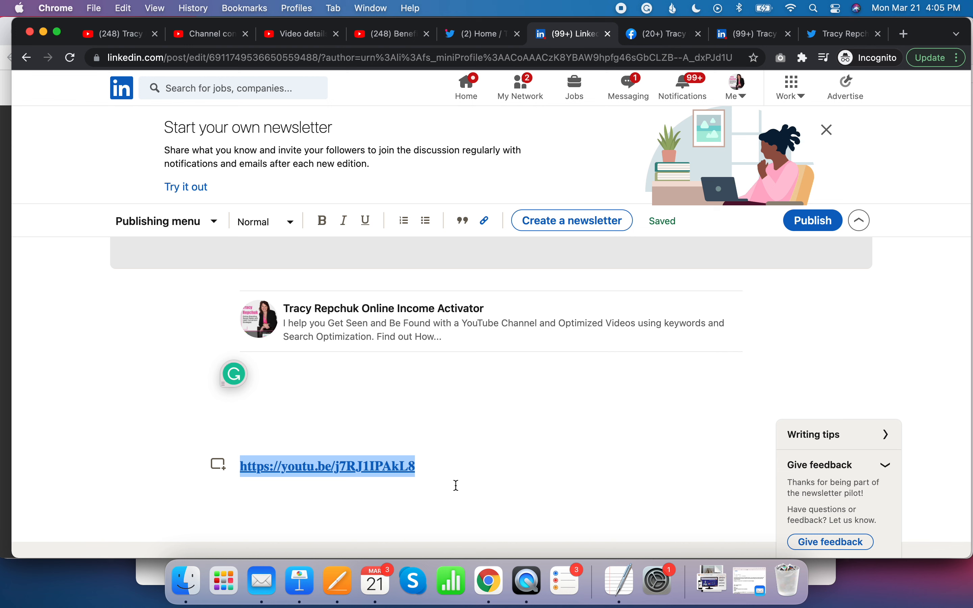
- Add the line "Watch here to find out more" above the video link
{"action": "left_click", "coordinate": [323, 437]}
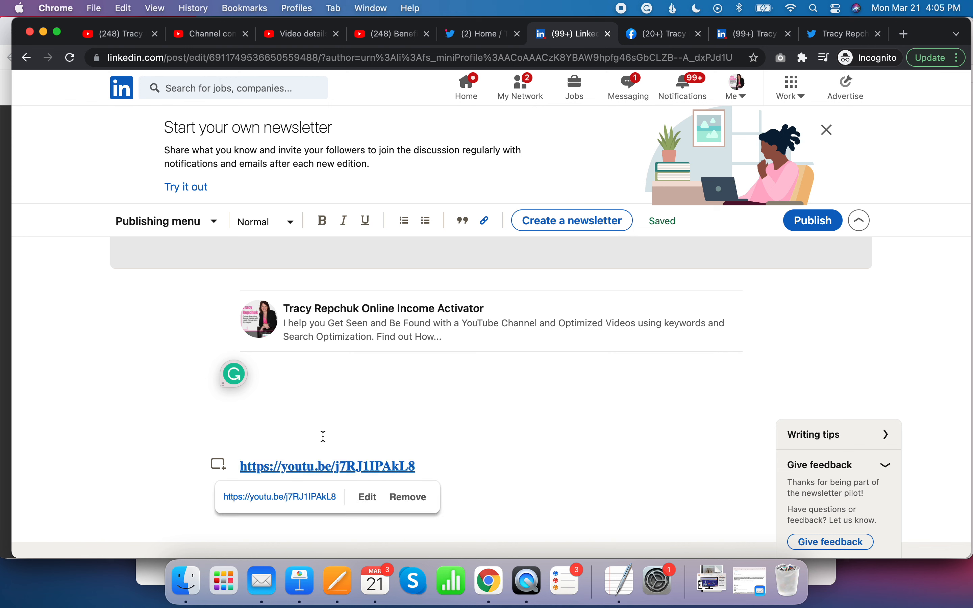
{"action": "left_click", "coordinate": [345, 409]}
{"action": "type", "text": "Watch here to find out more"}
- Paste the video description from the YouTube Studio details into the empty paragraph above "Watch here to find out more"
{"action": "left_click", "coordinate": [241, 380]}
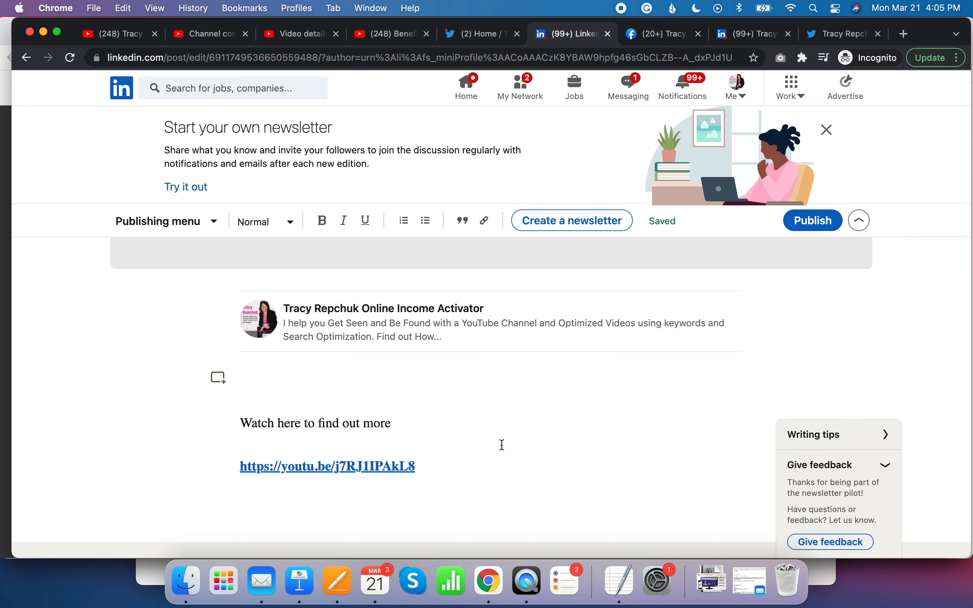
{"action": "scroll", "coordinate": [503, 444], "scroll_direction": "up", "scroll_amount": 5}
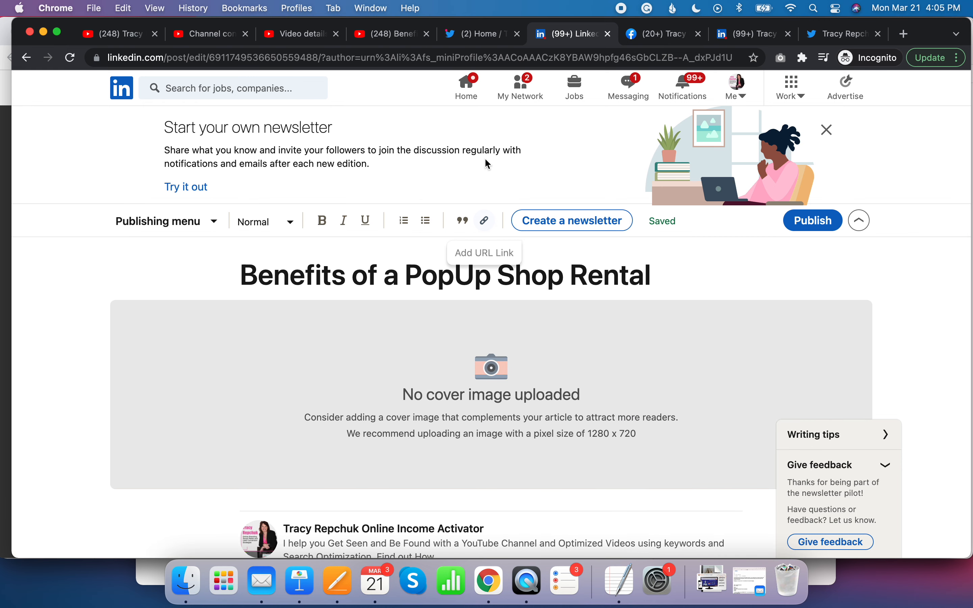
{"action": "left_click", "coordinate": [392, 34]}
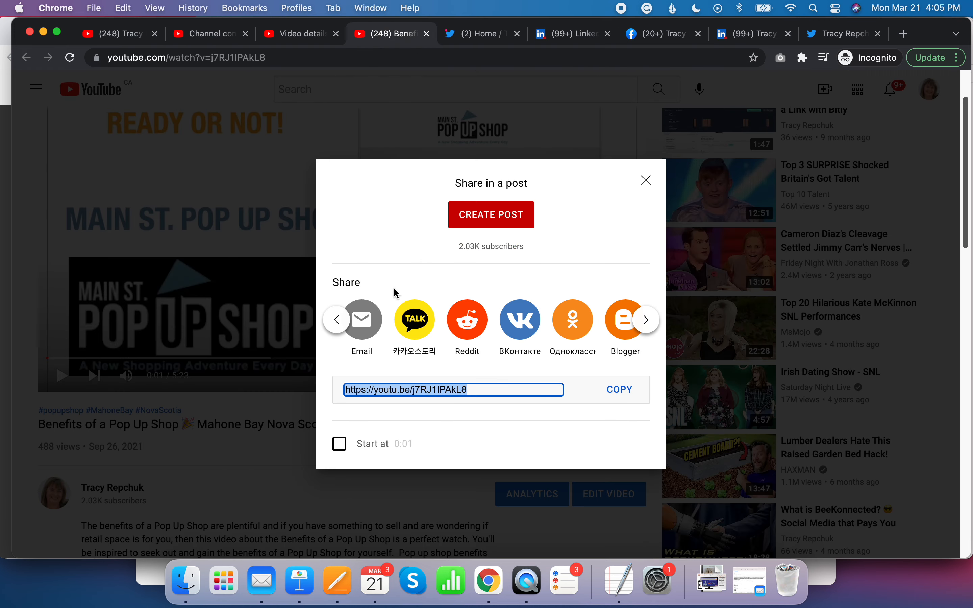
{"action": "left_click", "coordinate": [301, 34]}
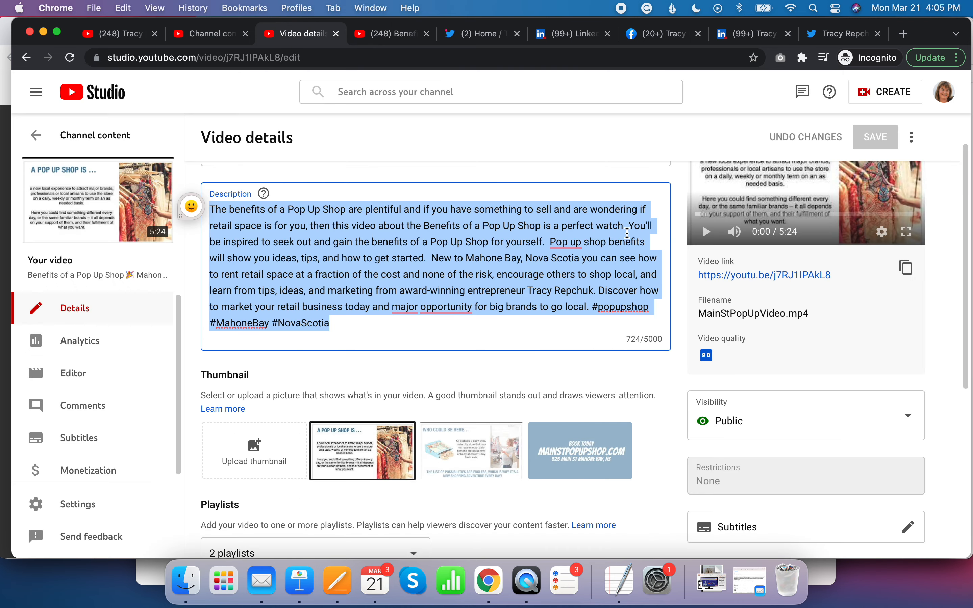
{"action": "left_click", "coordinate": [745, 34]}
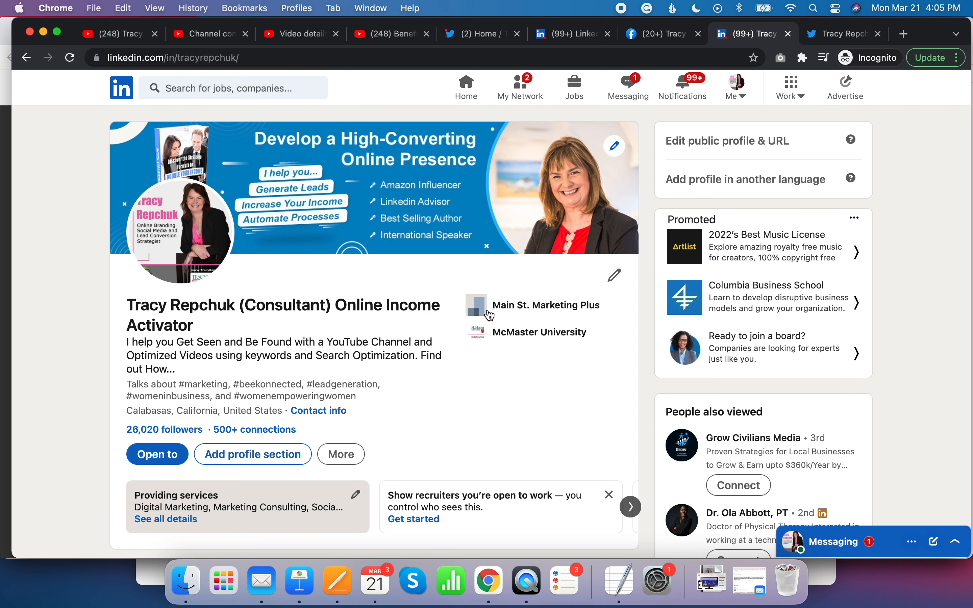
{"action": "left_click", "coordinate": [581, 34]}
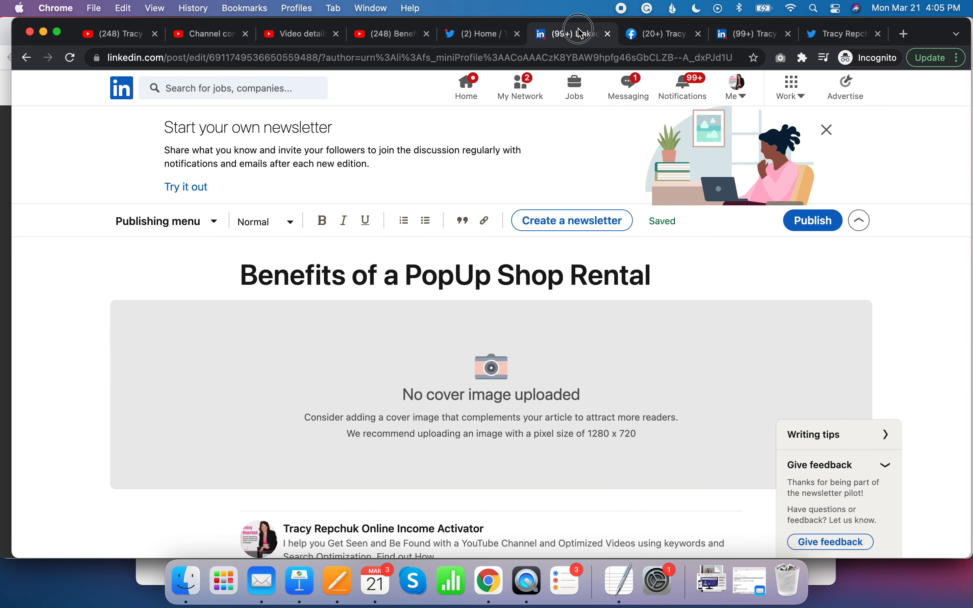
{"action": "scroll", "coordinate": [503, 402], "scroll_direction": "down", "scroll_amount": 5}
{"action": "left_click", "coordinate": [240, 378]}
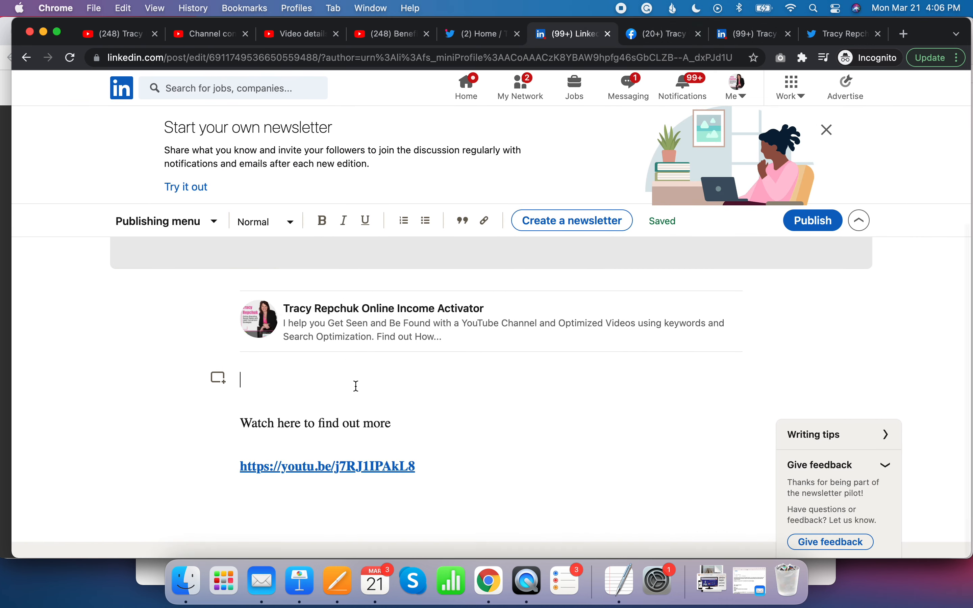
{"action": "type", "text": "The benefits of a Pop Up Shop are plentiful and if you have something to sell and are wondering if retail space is for you, then this video about the Benefits of a Pop Up Shop is a perfect watch. You'll be inspired to seek out and gain the benefits of a Pop Up Shop for yourself.  Pop up shop benefits will show you ideas, tips, and how to get started.  New to Mahone Bay, Nova Scotia you can see how to rent retail space at a fraction of the cost and none of the risk, encourage others to shop local, and learn from tips, ideas, and marketing from award-winning entrepreneur Tracy Repchuk. Discover how to market your retail business today and major opportunity for big brands to go local. #popupshop #MahoneBay #NovaScotia"}
- Break the pasted description into separate paragraphs after "perfect watch." and after "for yourself."
{"action": "scroll", "coordinate": [475, 432], "scroll_direction": "down", "scroll_amount": 3}
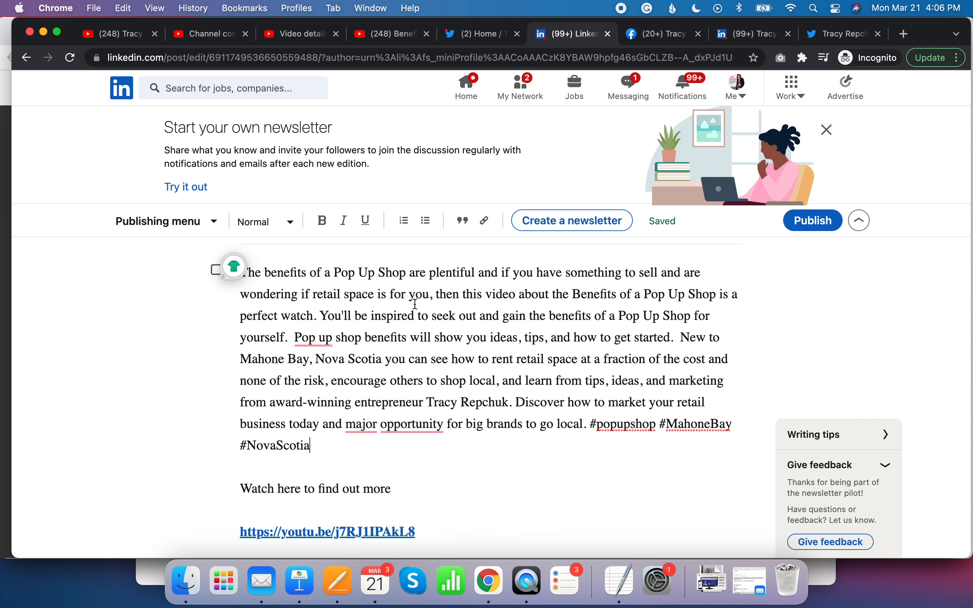
{"action": "left_click", "coordinate": [322, 315]}
{"action": "key", "text": "Return"}
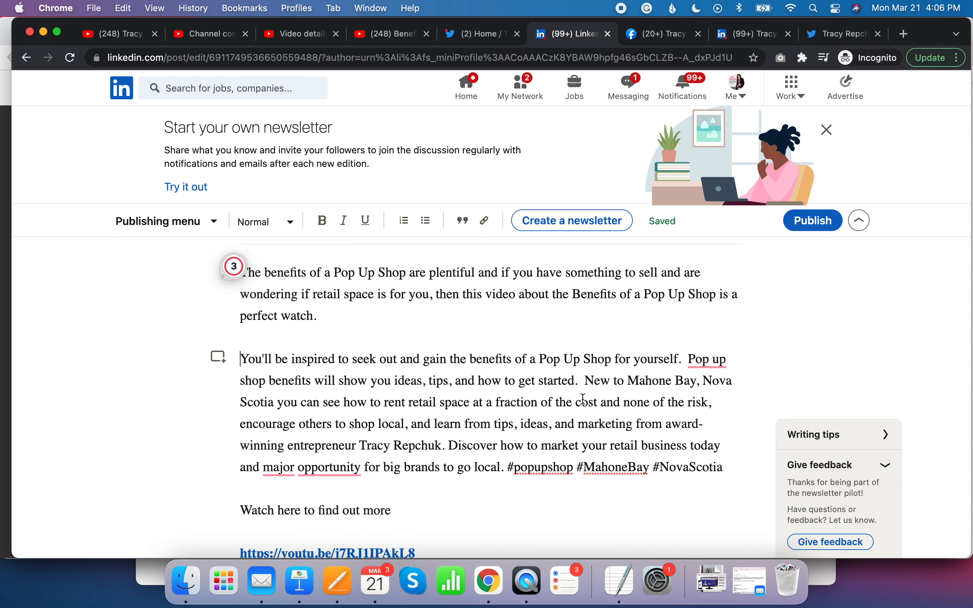
{"action": "scroll", "coordinate": [484, 307], "scroll_direction": "down", "scroll_amount": 2}
{"action": "left_click", "coordinate": [689, 289]}
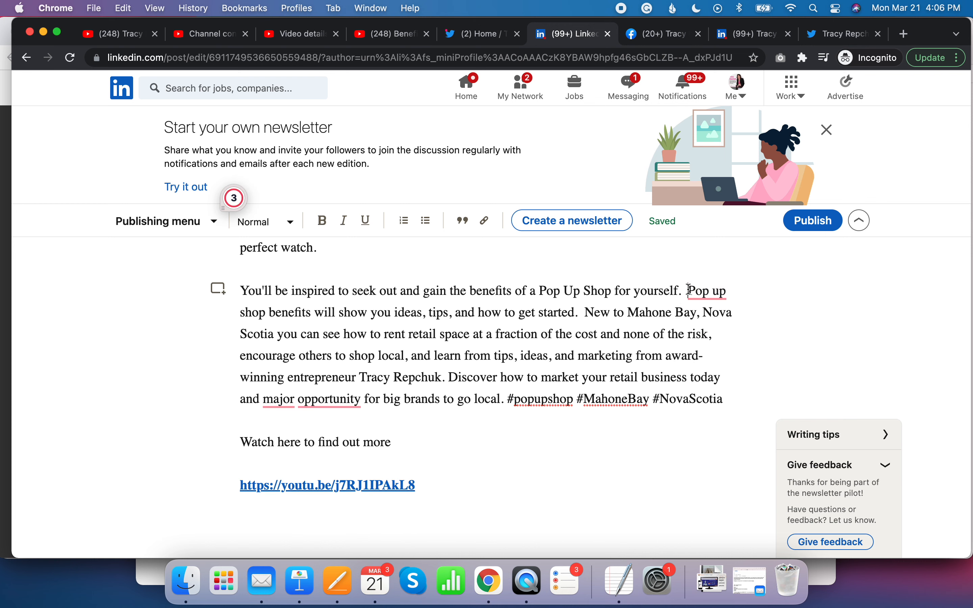
{"action": "key", "text": "Return"}
- Move the paragraph starting "New to Mahone Bay, Nova Scotia" below the video link
{"action": "scroll", "coordinate": [545, 412], "scroll_direction": "down", "scroll_amount": 2}
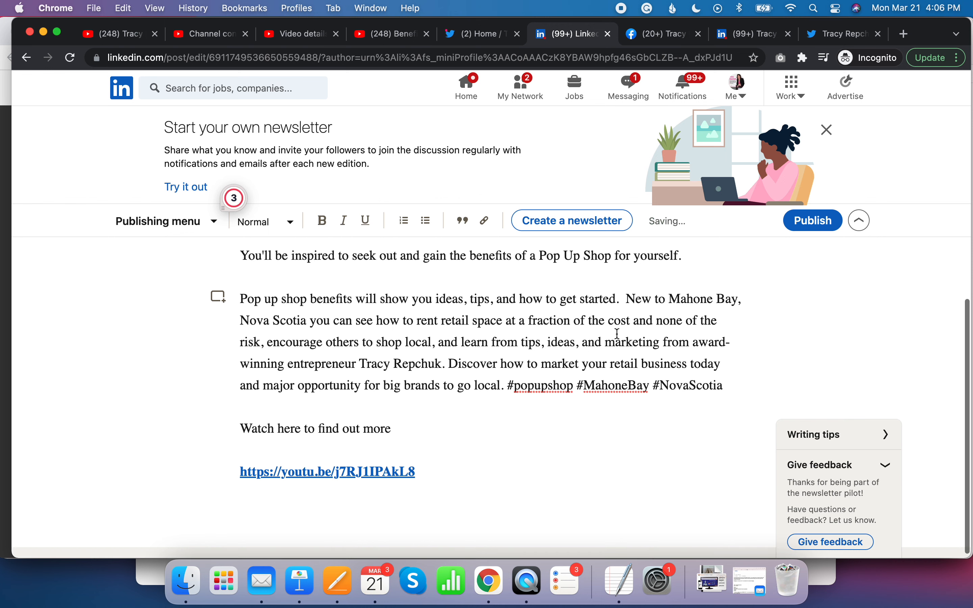
{"action": "left_click_drag", "start_coordinate": [628, 299], "coordinate": [744, 386]}
{"action": "key", "text": "BackSpace"}
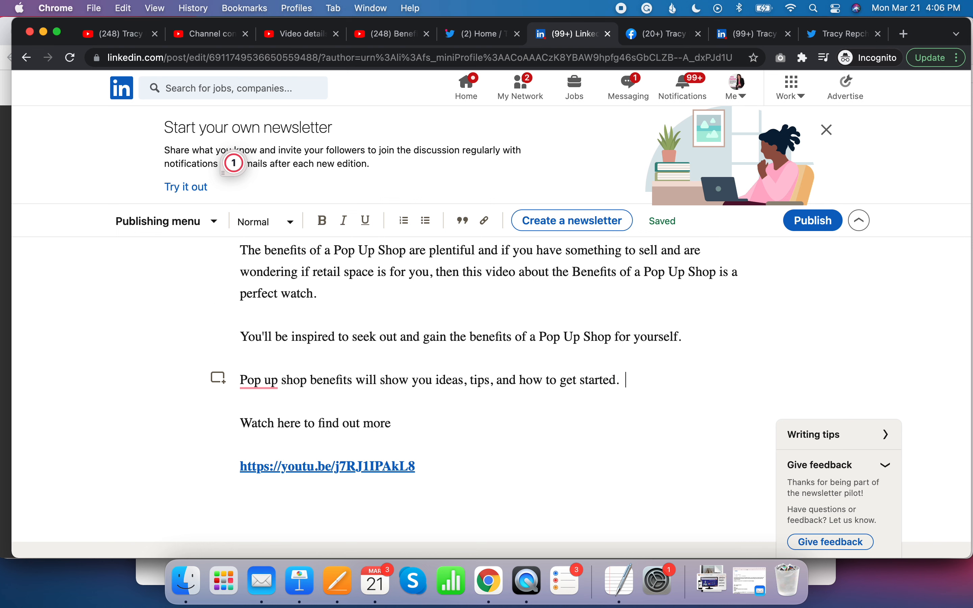
{"action": "left_click", "coordinate": [474, 489]}
{"action": "key", "text": "super+v"}
- Put the hashtags #popupshop #MahoneBay #NovaScotia on their own line at the end of the article
{"action": "scroll", "coordinate": [473, 490], "scroll_direction": "down", "scroll_amount": 3}
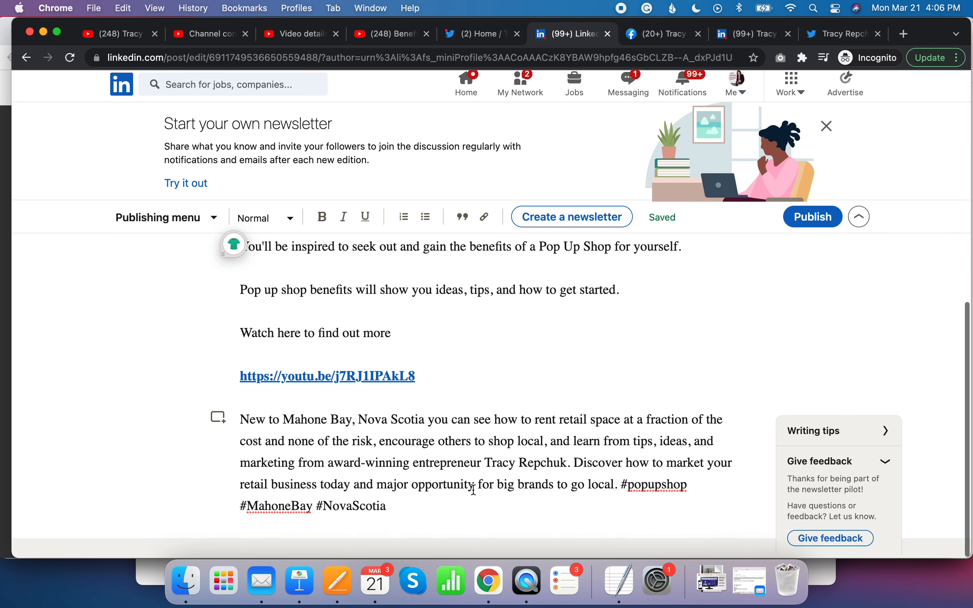
{"action": "left_click", "coordinate": [620, 487]}
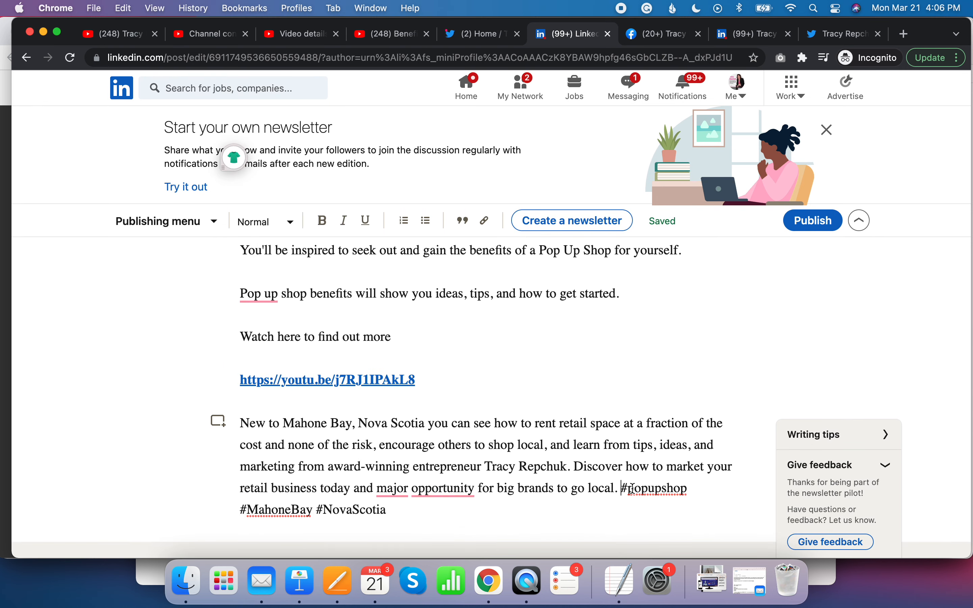
{"action": "key", "text": "Return"}
{"action": "scroll", "coordinate": [495, 469], "scroll_direction": "down", "scroll_amount": 1}
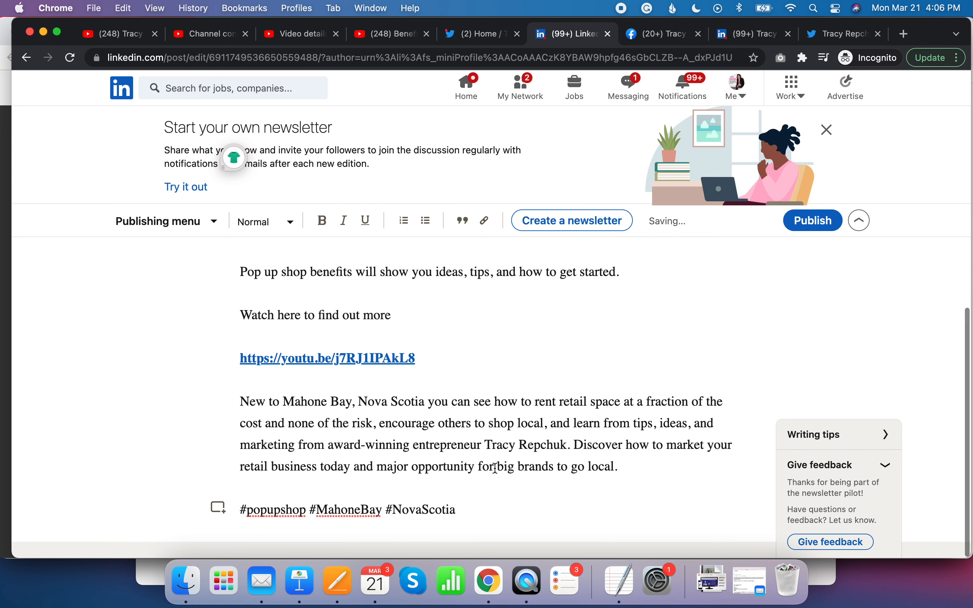
{"action": "left_click", "coordinate": [490, 515]}
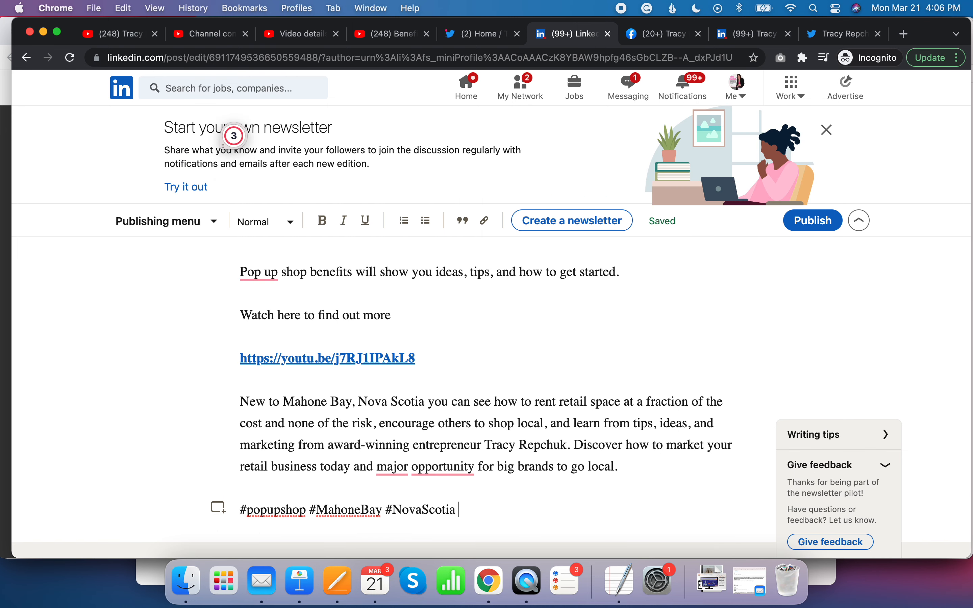
{"action": "type", "text": "#"}
- Go back to the YouTube video page and close the share dialog
{"action": "scroll", "coordinate": [475, 423], "scroll_direction": "up", "scroll_amount": 5}
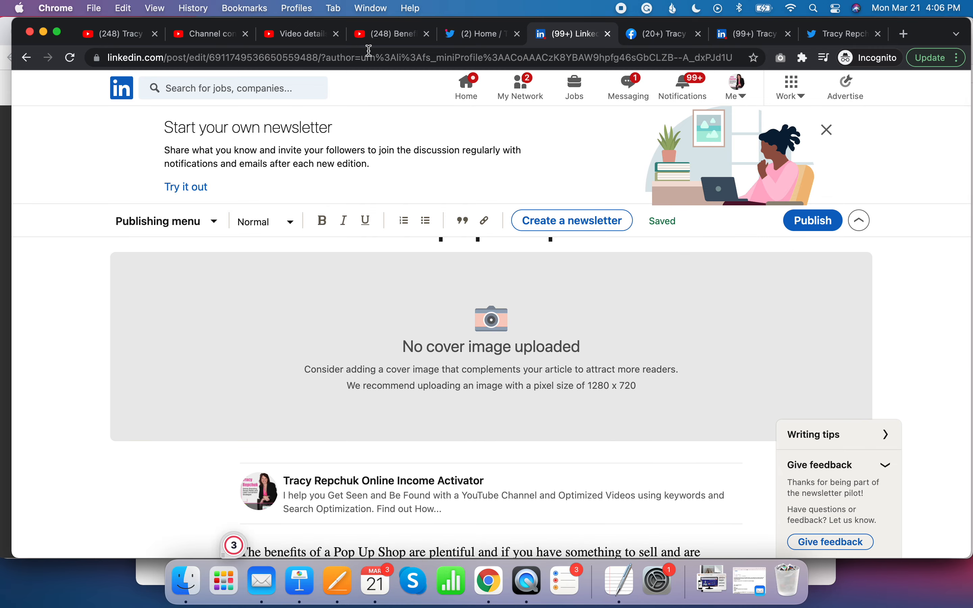
{"action": "left_click", "coordinate": [389, 34]}
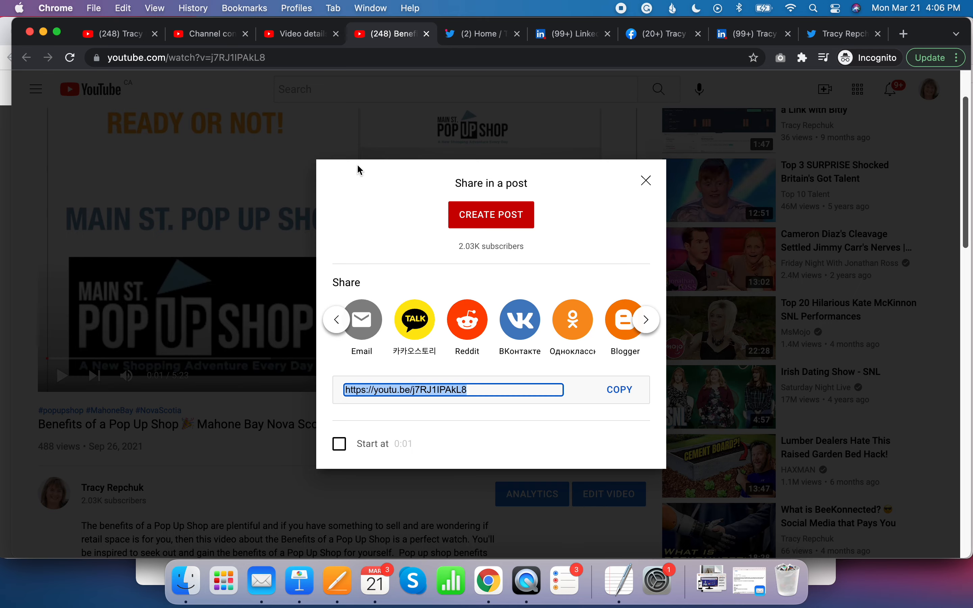
{"action": "left_click", "coordinate": [643, 180]}
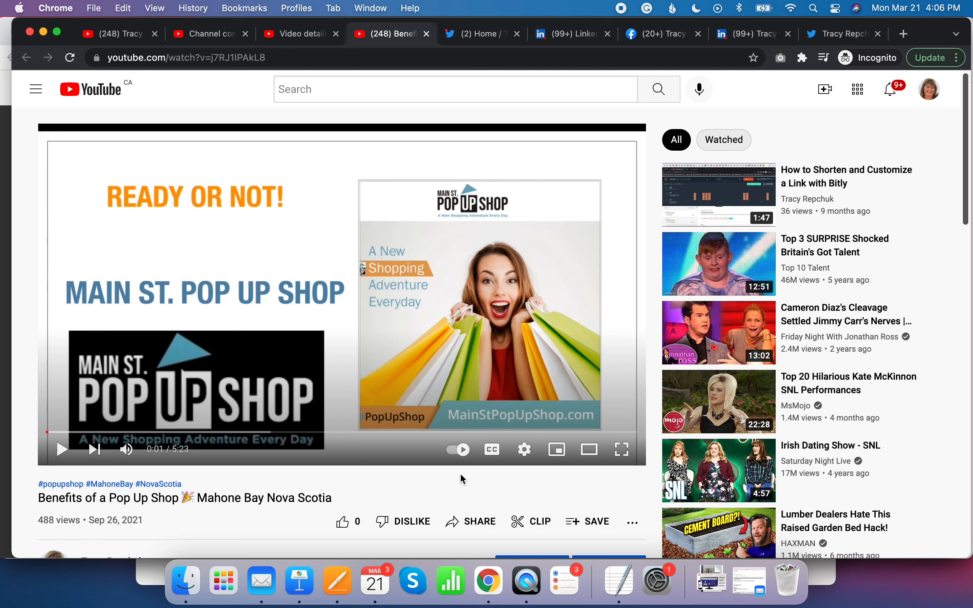
- Capture a screenshot of the video player showing the Main St. Pop Up Shop title frame
{"action": "left_click", "coordinate": [48, 173]}
{"action": "key", "text": "super+shift+4"}
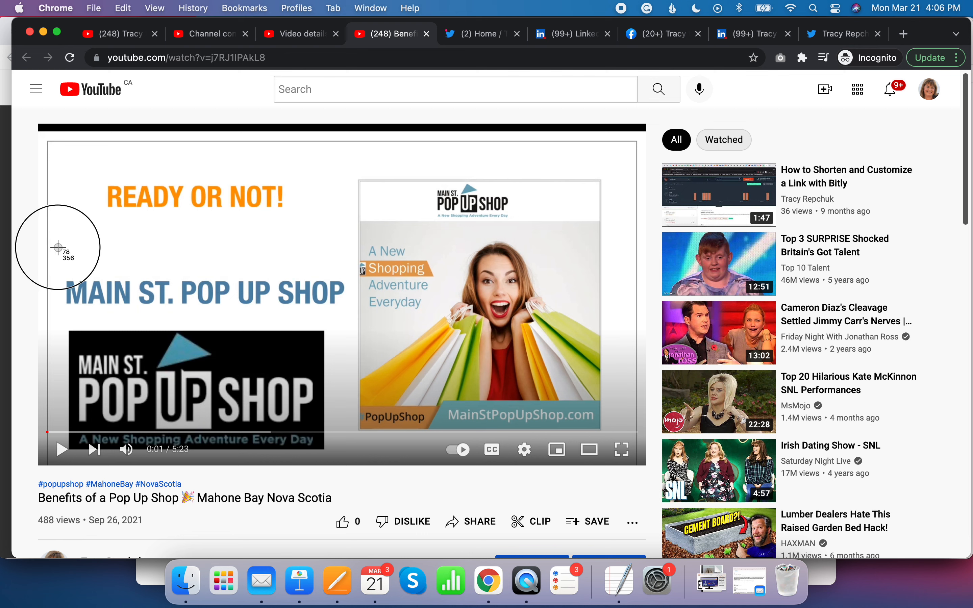
{"action": "key", "text": "Escape"}
{"action": "left_click", "coordinate": [340, 300]}
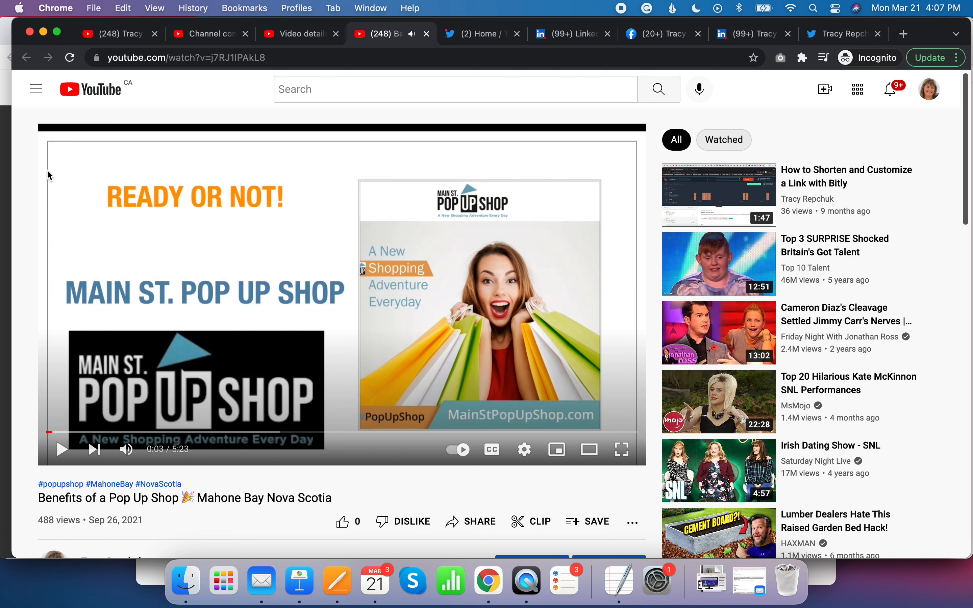
{"action": "left_click", "coordinate": [63, 268]}
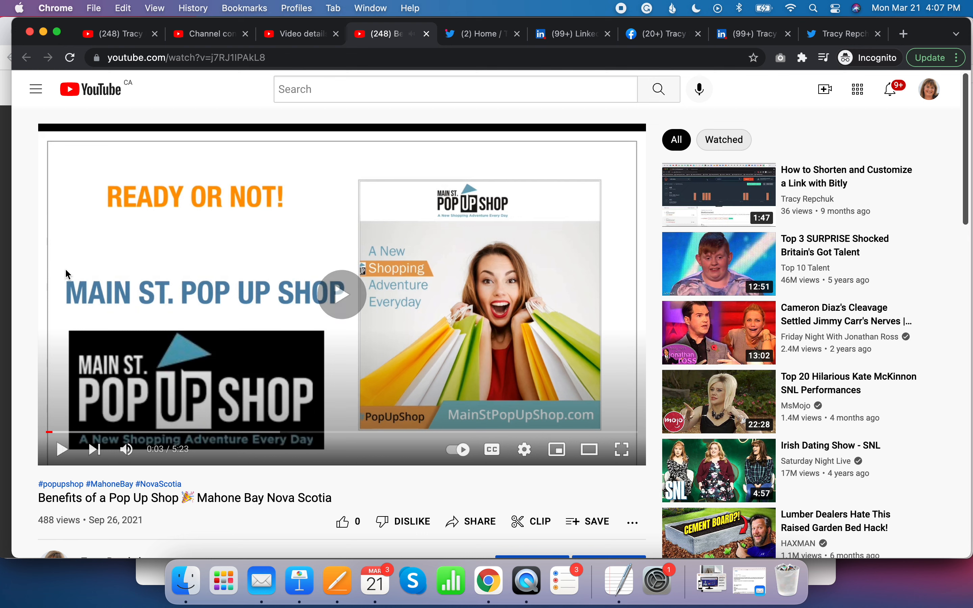
{"action": "left_click", "coordinate": [336, 289]}
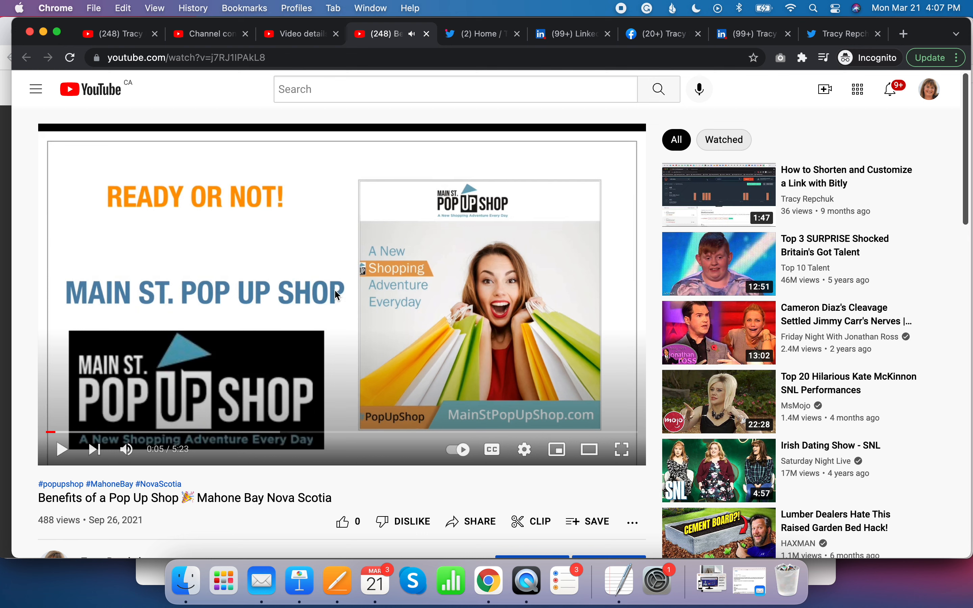
{"action": "key", "text": "super+shift+4"}
{"action": "left_click_drag", "start_coordinate": [48, 162], "coordinate": [609, 433]}
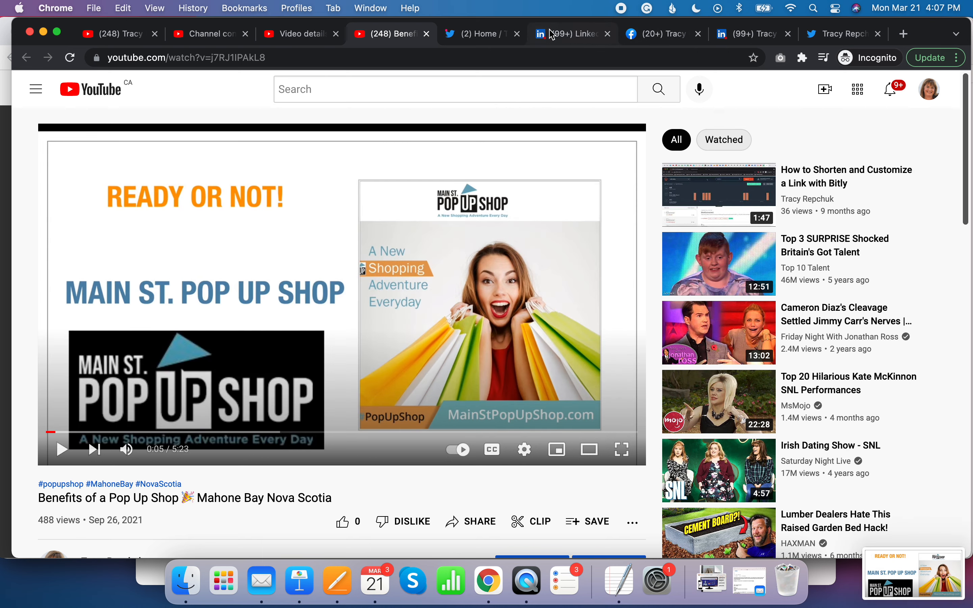
- Return to the LinkedIn article draft and upload the video player screenshot as the article's cover image
{"action": "left_click", "coordinate": [567, 36]}
{"action": "left_click", "coordinate": [496, 325]}
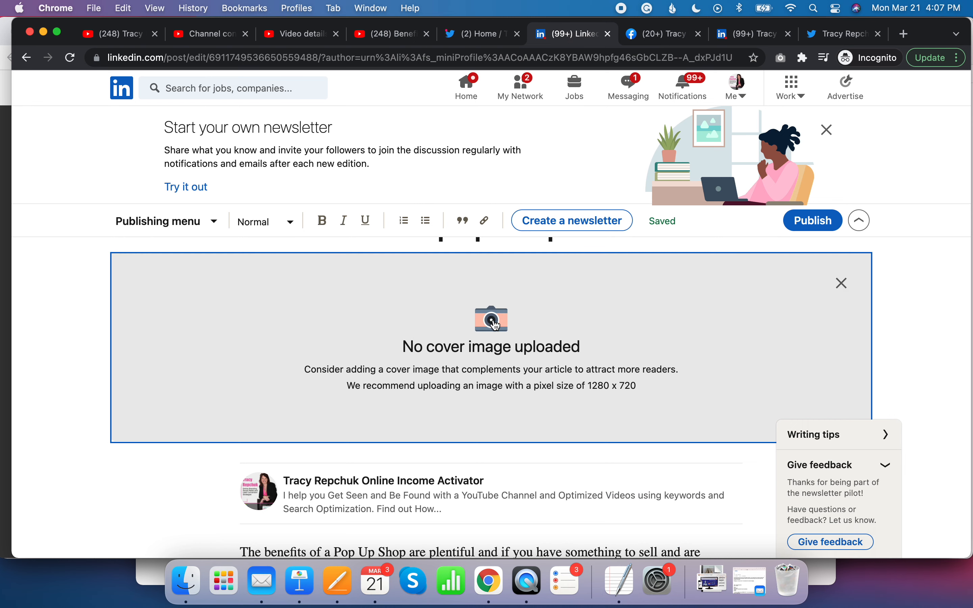
{"action": "left_click", "coordinate": [496, 325]}
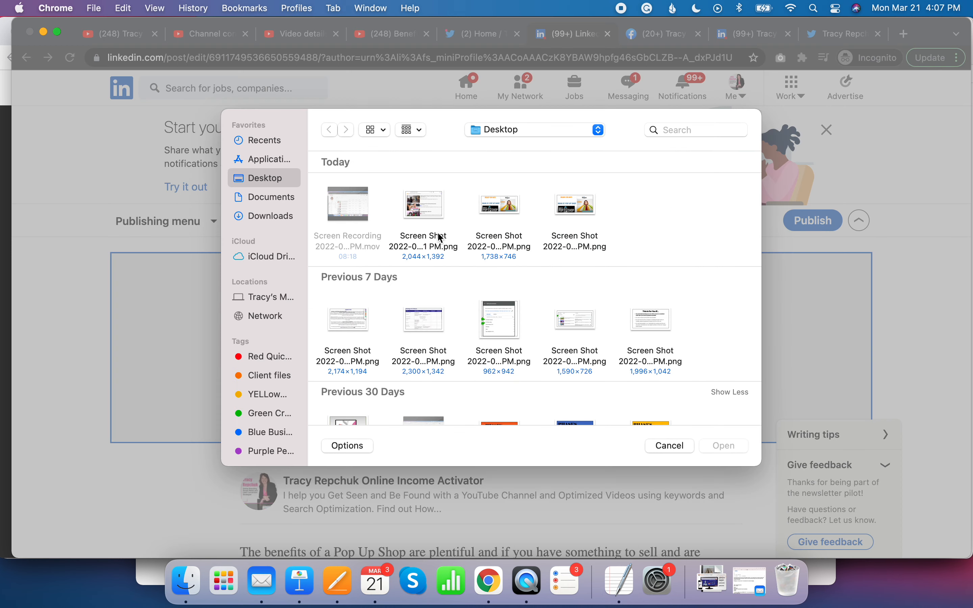
{"action": "left_click", "coordinate": [501, 253]}
{"action": "left_click", "coordinate": [718, 446]}
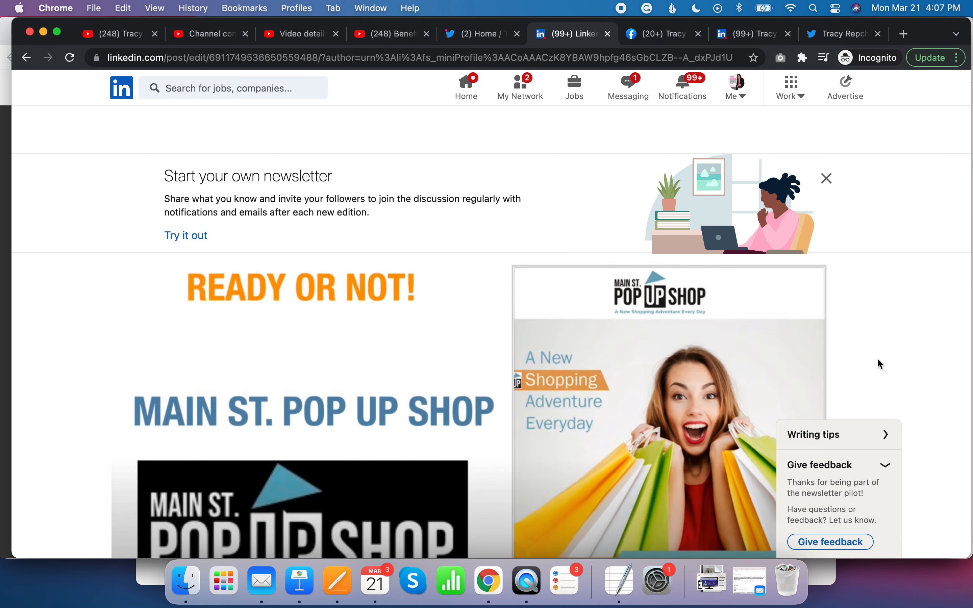
{"action": "scroll", "coordinate": [878, 360], "scroll_direction": "down", "scroll_amount": 5}
{"action": "scroll", "coordinate": [878, 359], "scroll_direction": "down", "scroll_amount": 8}
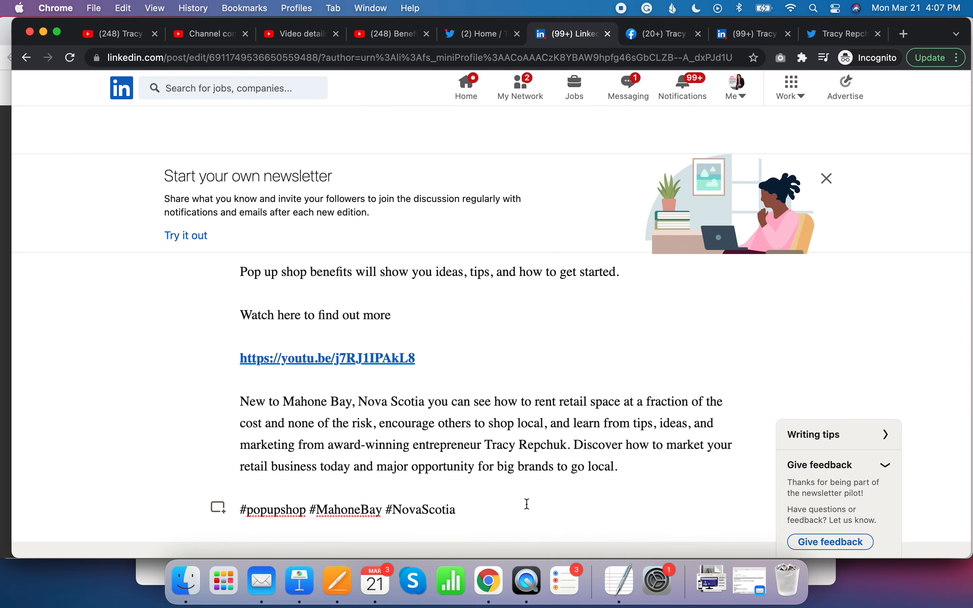
{"action": "left_click", "coordinate": [525, 506]}
{"action": "left_click", "coordinate": [637, 468]}
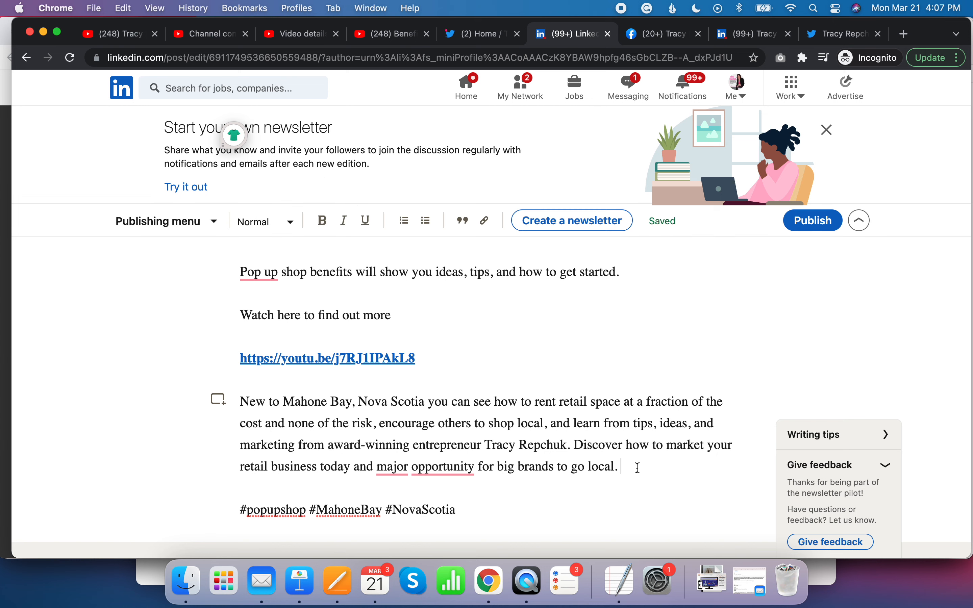
{"action": "key", "text": "Return"}
{"action": "key", "text": "Return"}
{"action": "key", "text": "BackSpace"}
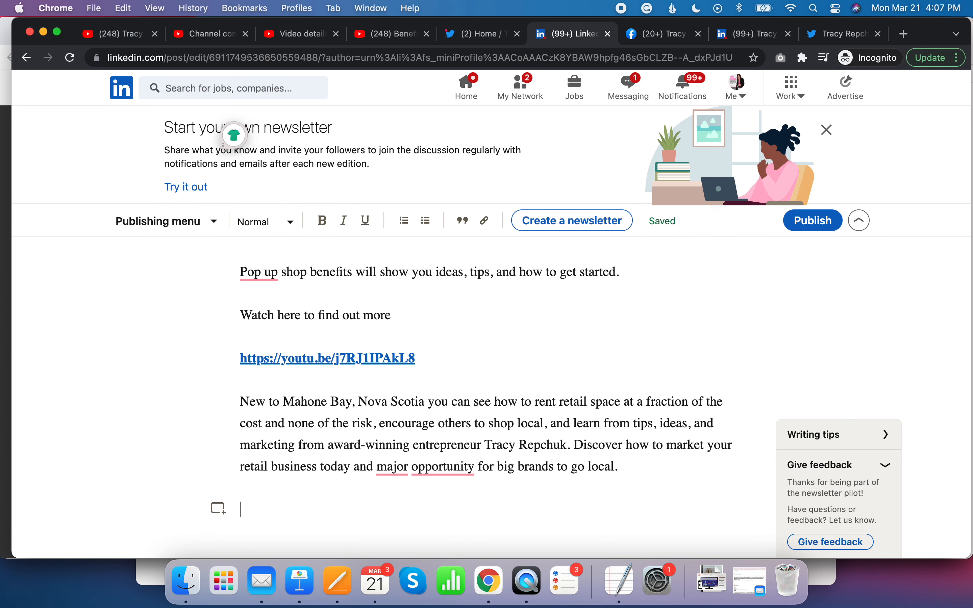
{"action": "type", "text": "To"}
{"action": "key", "text": "BackSpace"}
{"action": "type", "text": "reserve yo"}
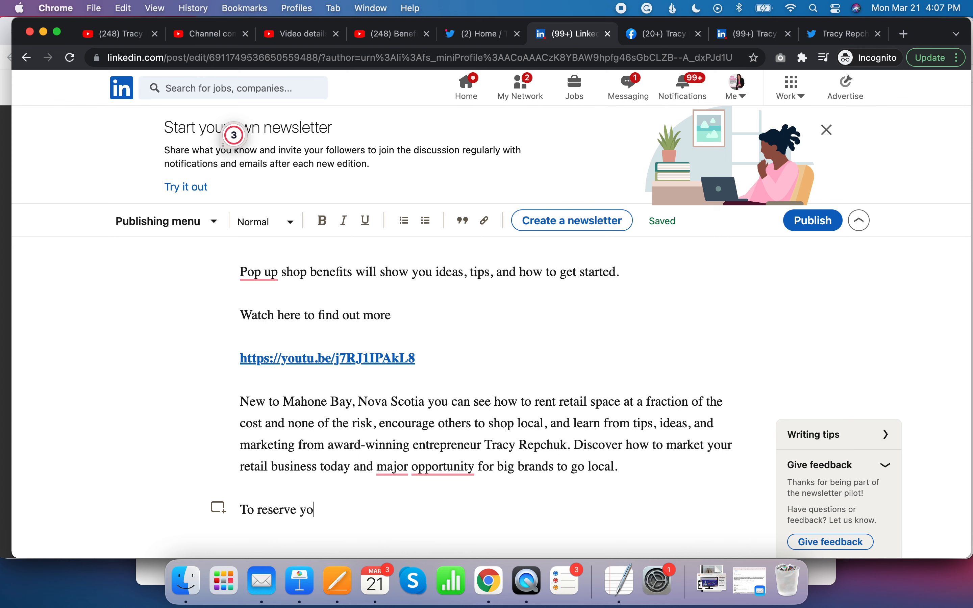
{"action": "type", "text": "ur space today - go here"}
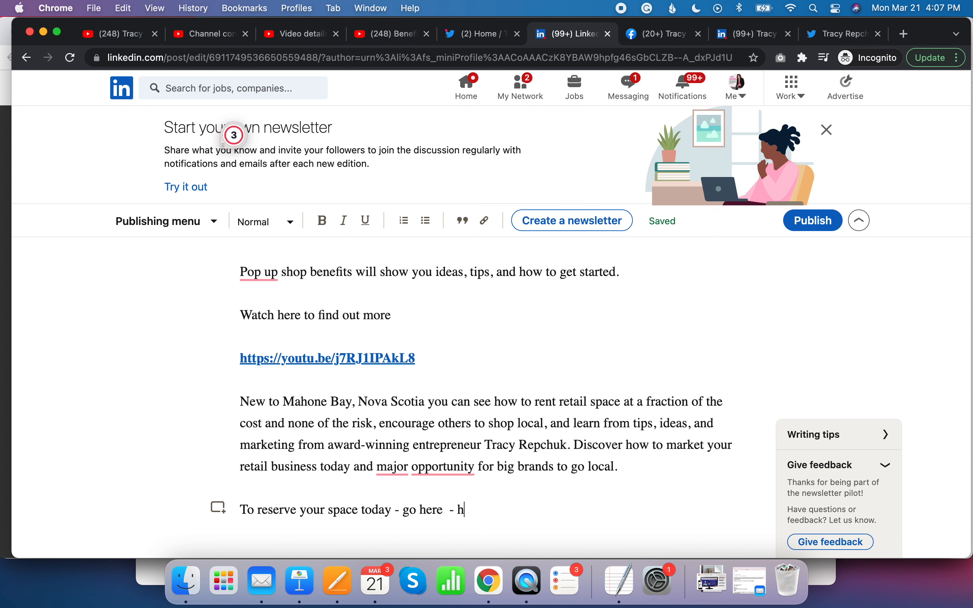
{"action": "type", "text": "- https://MainStPopUpShpo"}
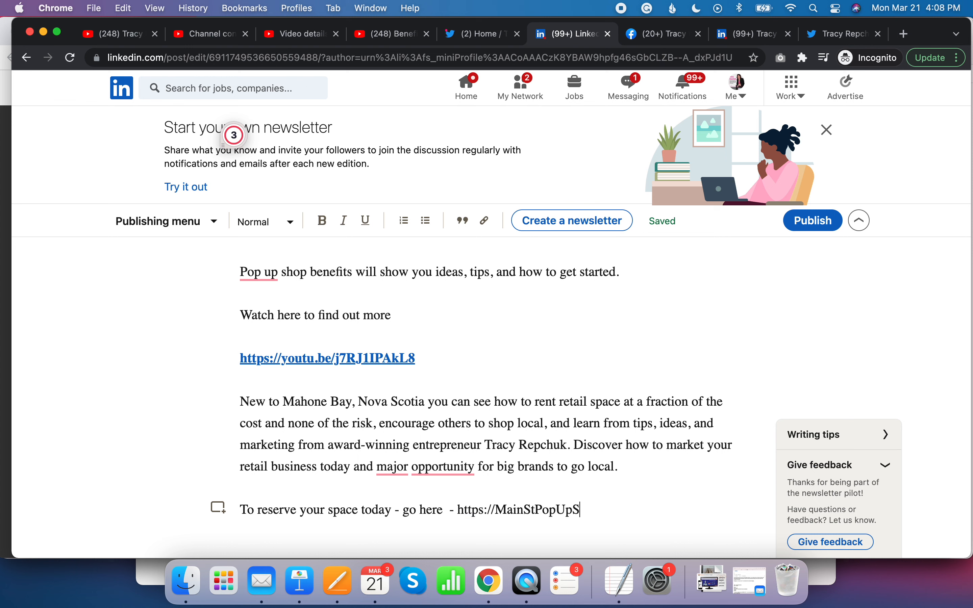
{"action": "key", "text": "BackSpace"}
{"action": "type", "text": "op.com"}
{"action": "left_click_drag", "start_coordinate": [462, 506], "coordinate": [633, 513]}
{"action": "key", "text": "super+c"}
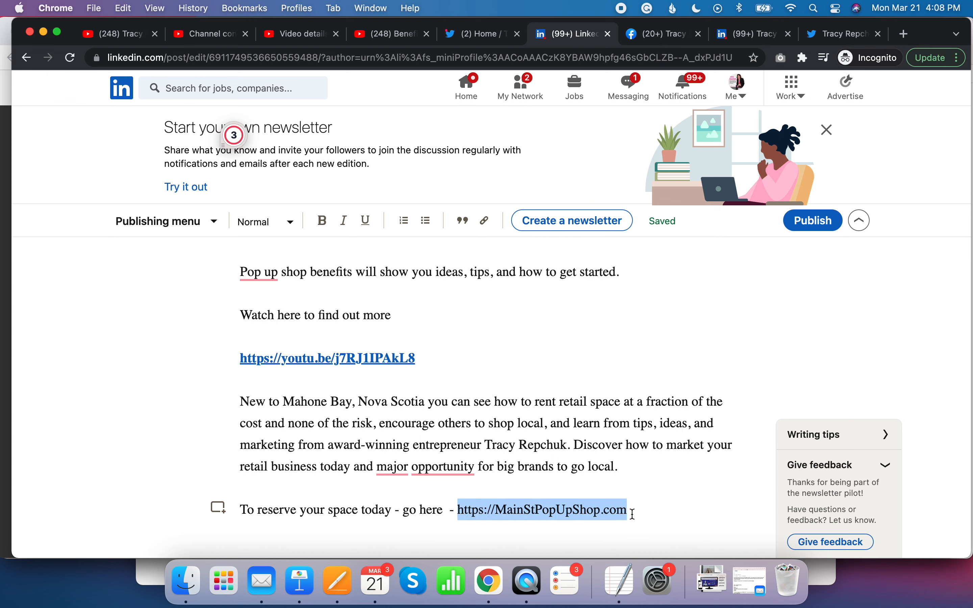
{"action": "left_click", "coordinate": [492, 224]}
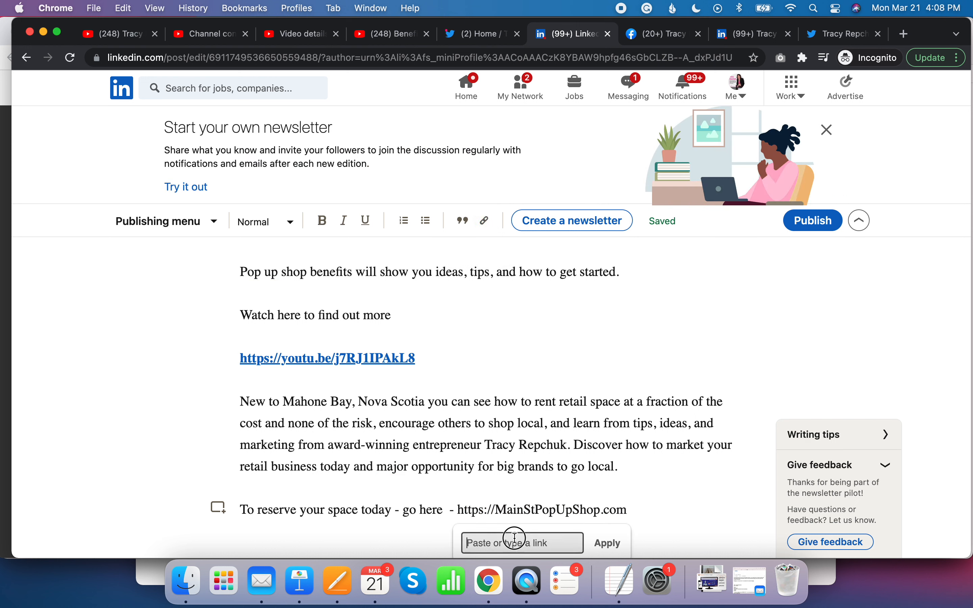
{"action": "key", "text": "super+v"}
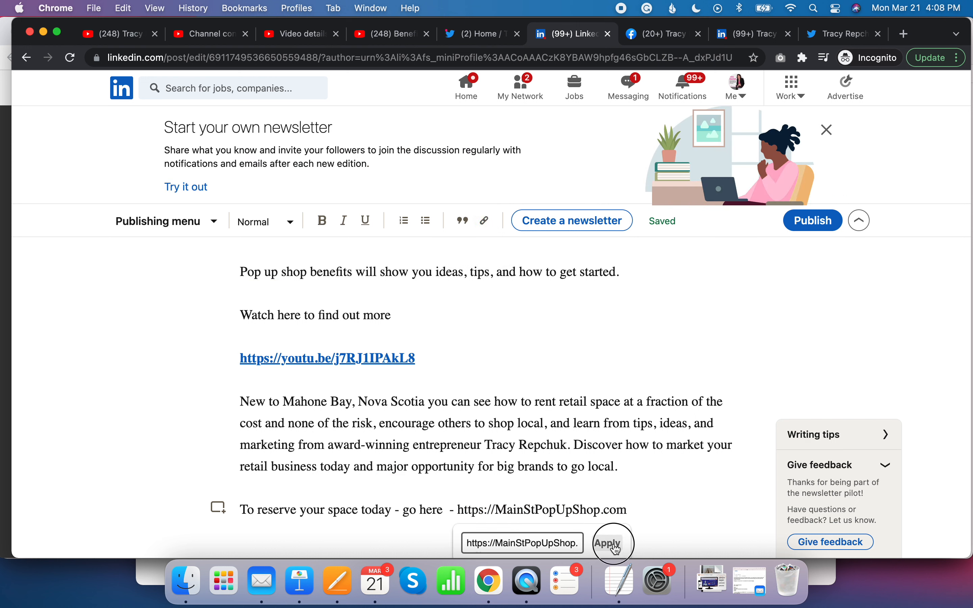
{"action": "left_click", "coordinate": [612, 543]}
- Remove the empty line between the reservation paragraph and the hashtags
{"action": "scroll", "coordinate": [658, 525], "scroll_direction": "down", "scroll_amount": 5}
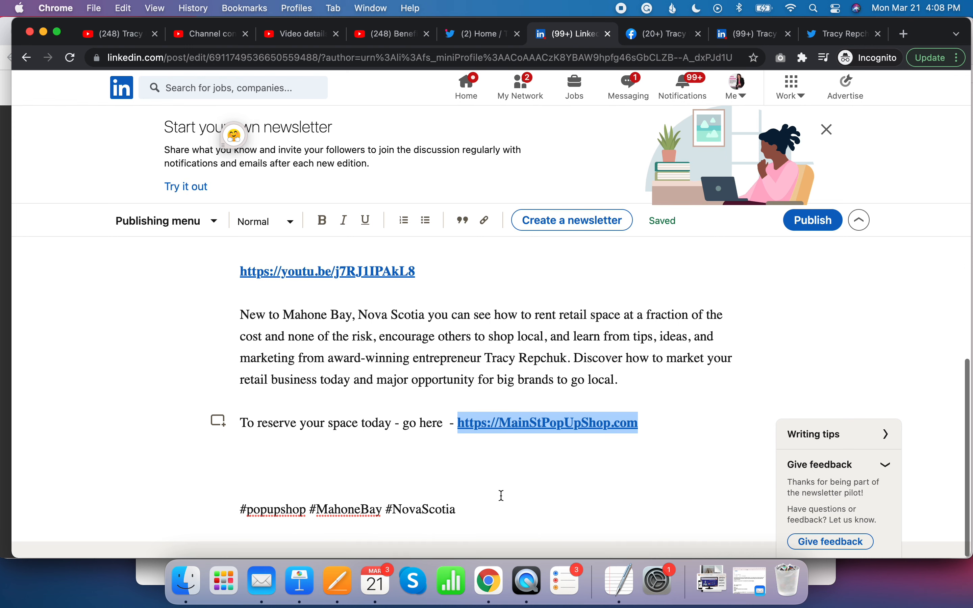
{"action": "left_click", "coordinate": [505, 463]}
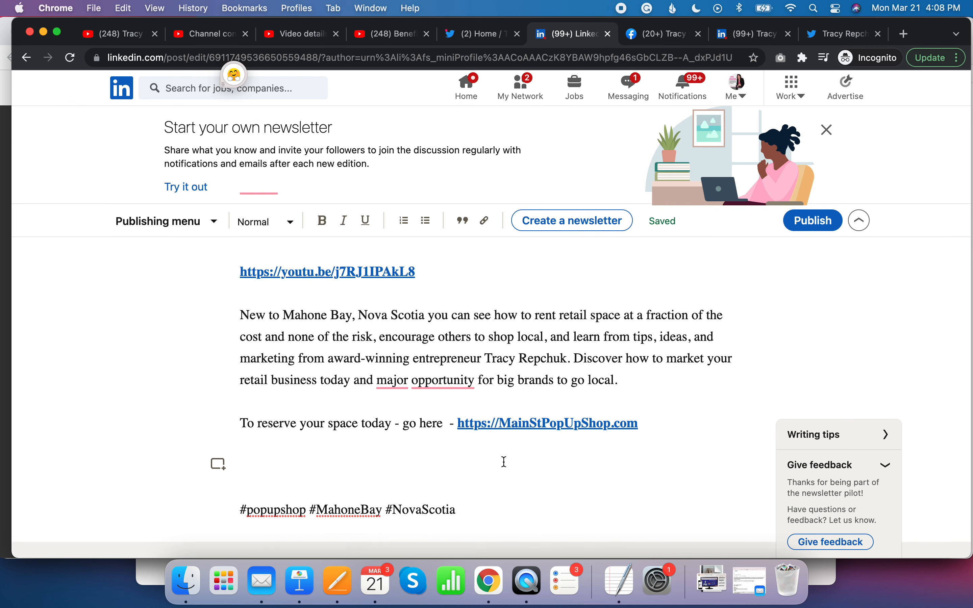
{"action": "key", "text": "BackSpace"}
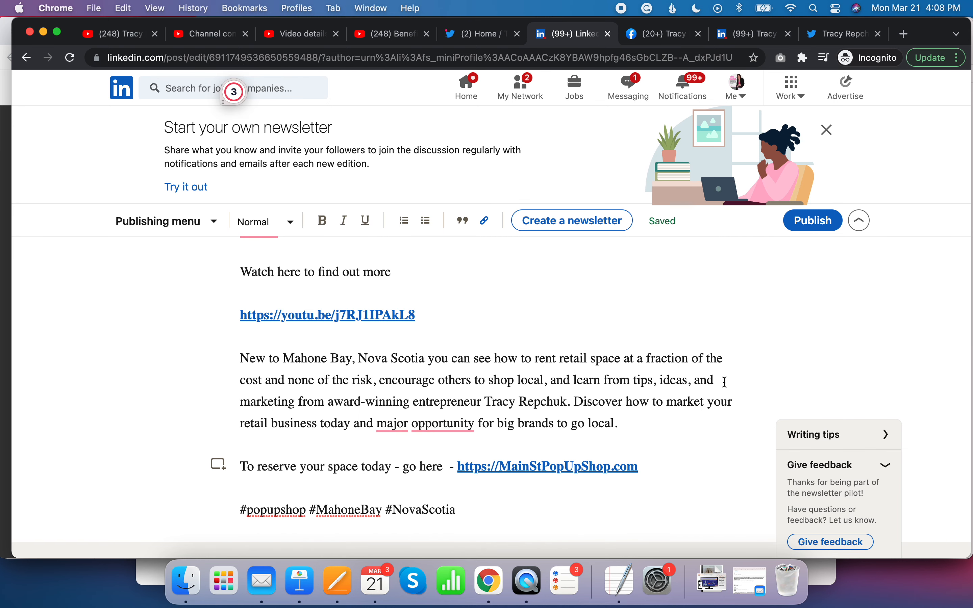
- Start publishing and write the share post "Find out the benefits of renting our Popup Shop located in Mahone Bay Nova Scotia."
{"action": "left_click", "coordinate": [809, 227]}
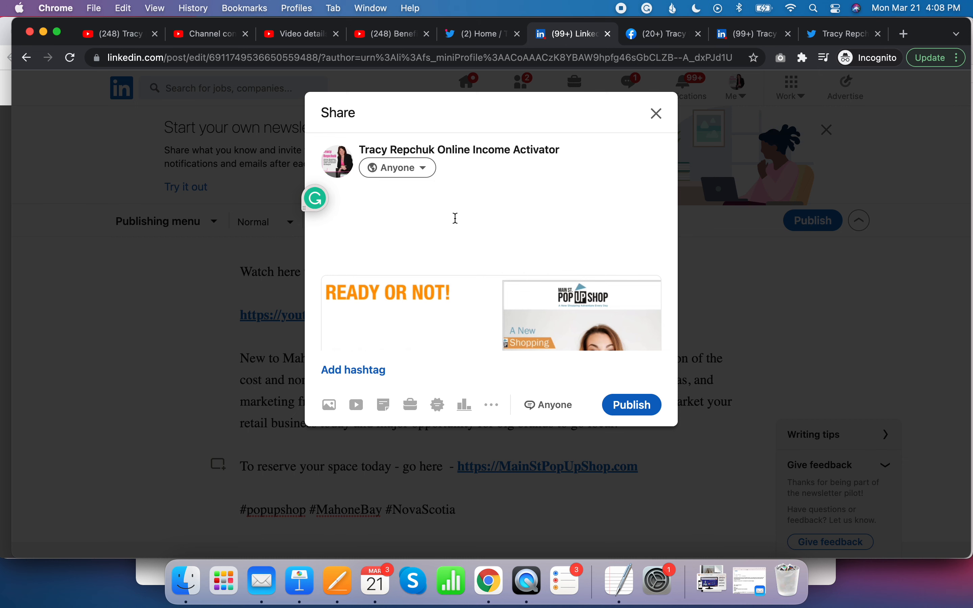
{"action": "scroll", "coordinate": [436, 351], "scroll_direction": "down", "scroll_amount": 5}
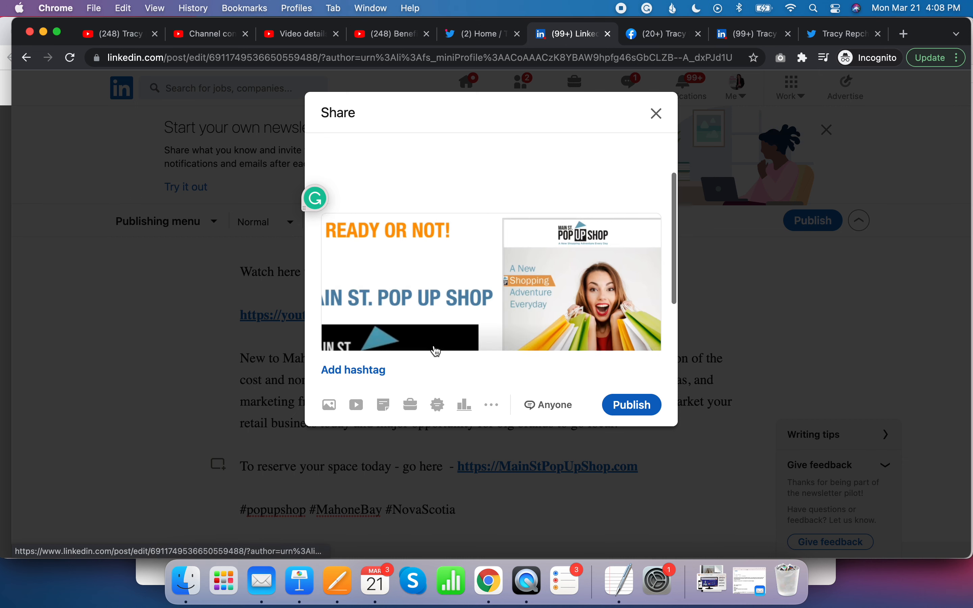
{"action": "scroll", "coordinate": [437, 262], "scroll_direction": "up", "scroll_amount": 5}
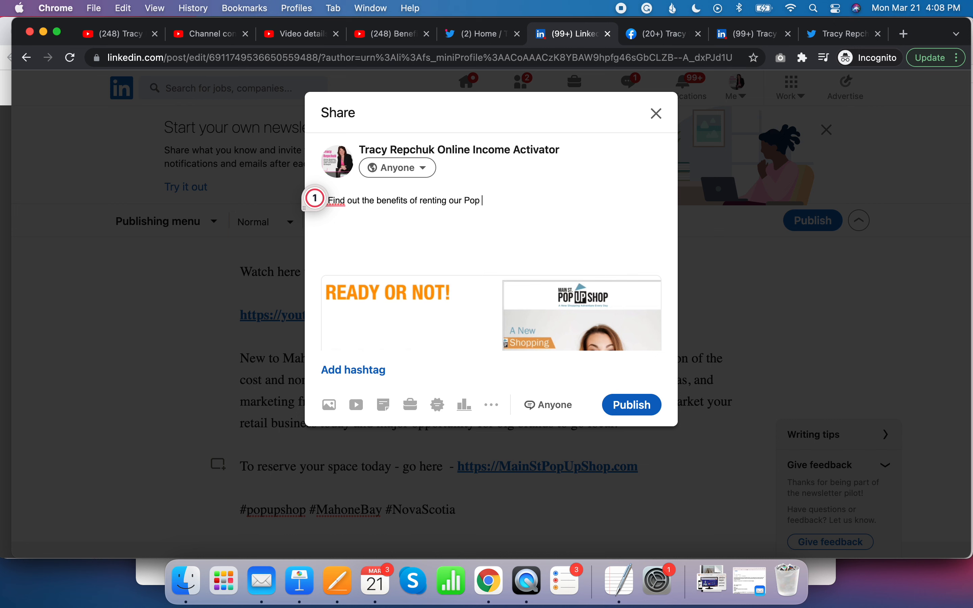
{"action": "type", "text": "hop located in Mahone Bay N"}
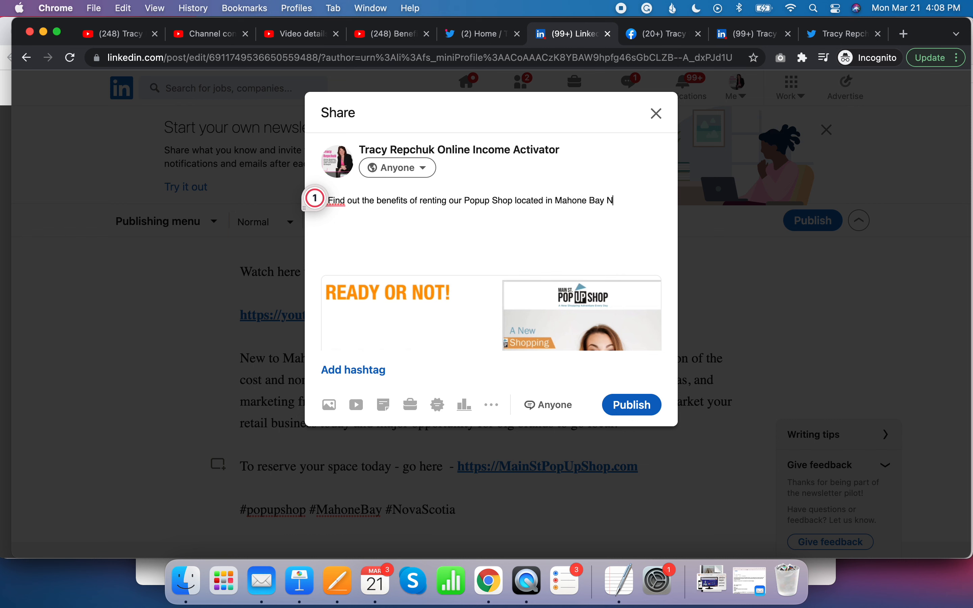
{"action": "type", "text": "ova Soc"}
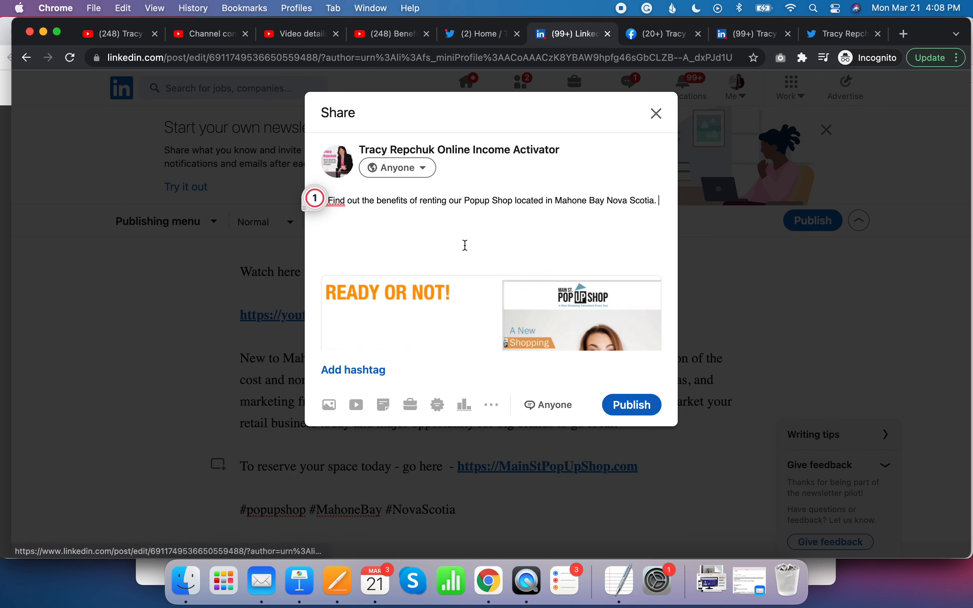
- Add the hashtags #popups, #popup and #popupshop to the share post from the suggestions
{"action": "scroll", "coordinate": [466, 246], "scroll_direction": "down", "scroll_amount": 5}
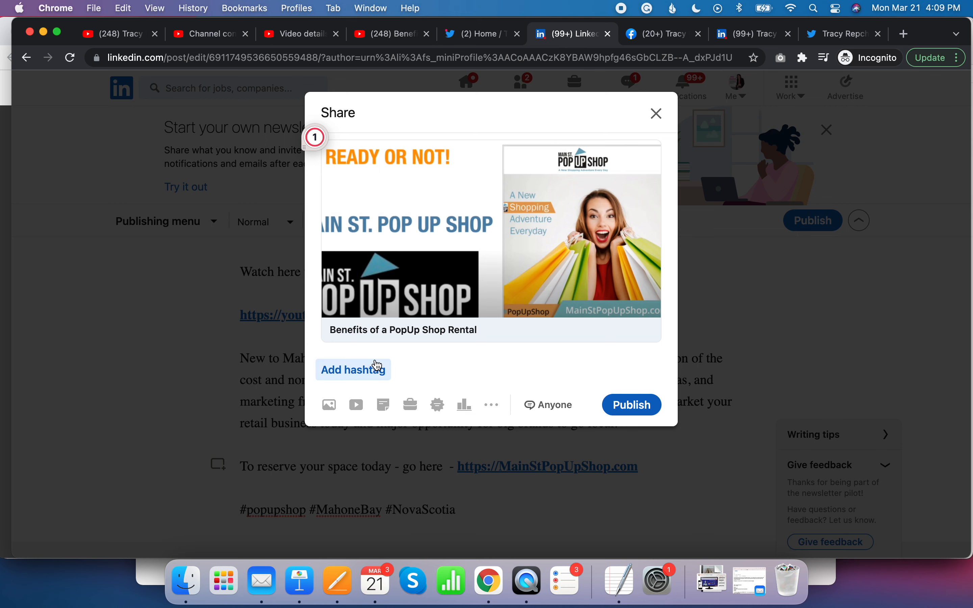
{"action": "left_click", "coordinate": [372, 375]}
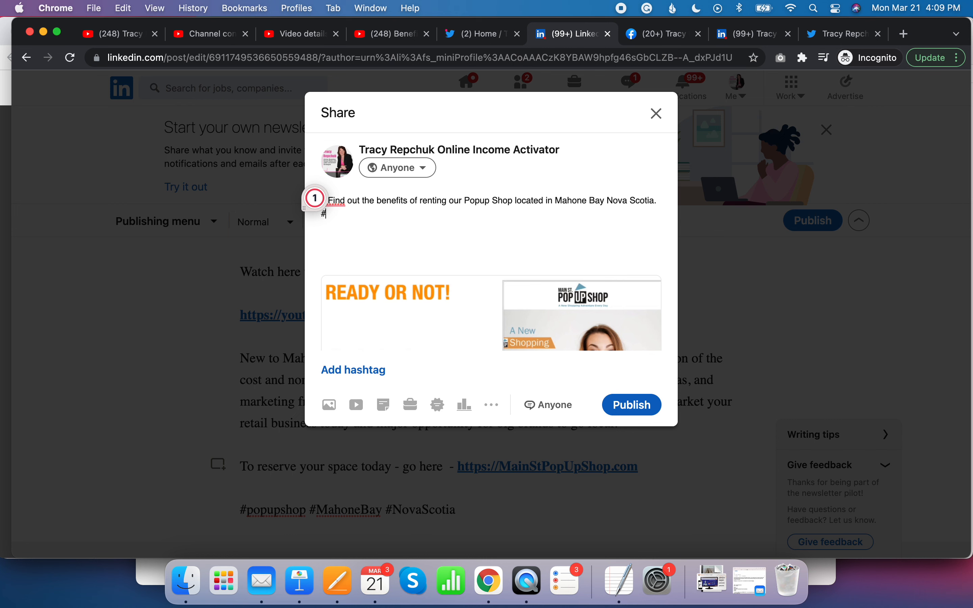
{"action": "type", "text": "popup"}
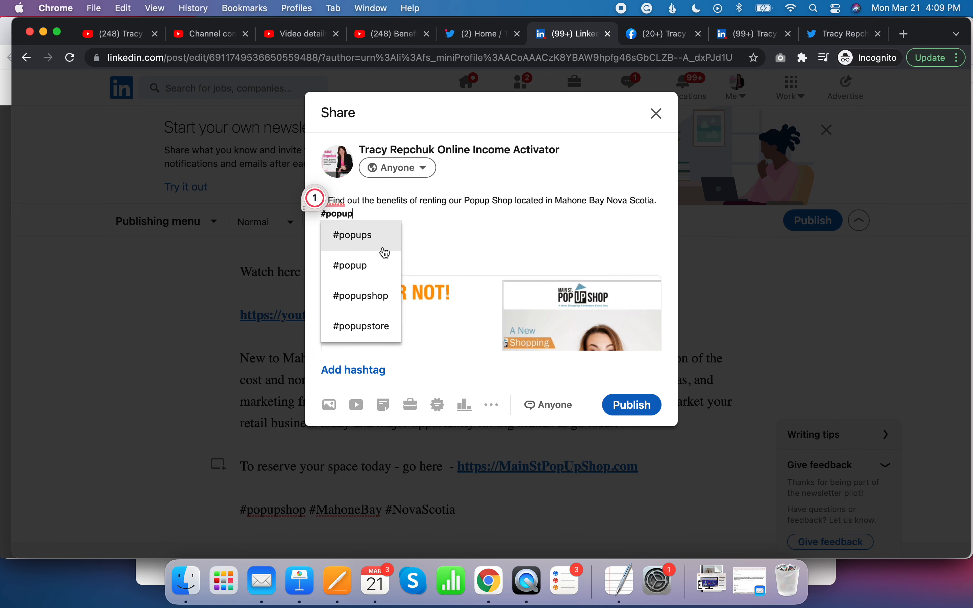
{"action": "left_click", "coordinate": [373, 241]}
{"action": "type", "text": "#popup"}
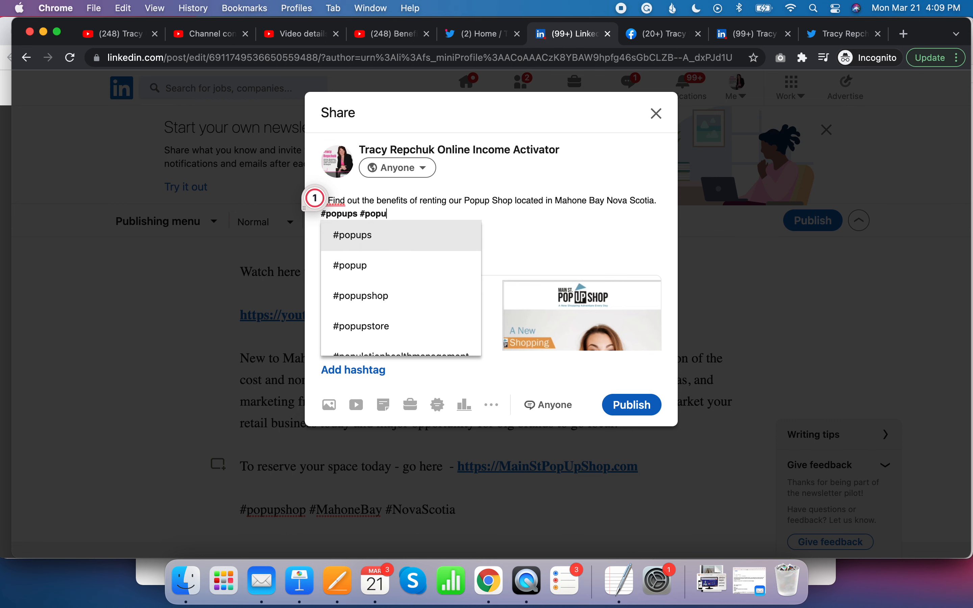
{"action": "left_click", "coordinate": [341, 272]}
{"action": "type", "text": "#popu"}
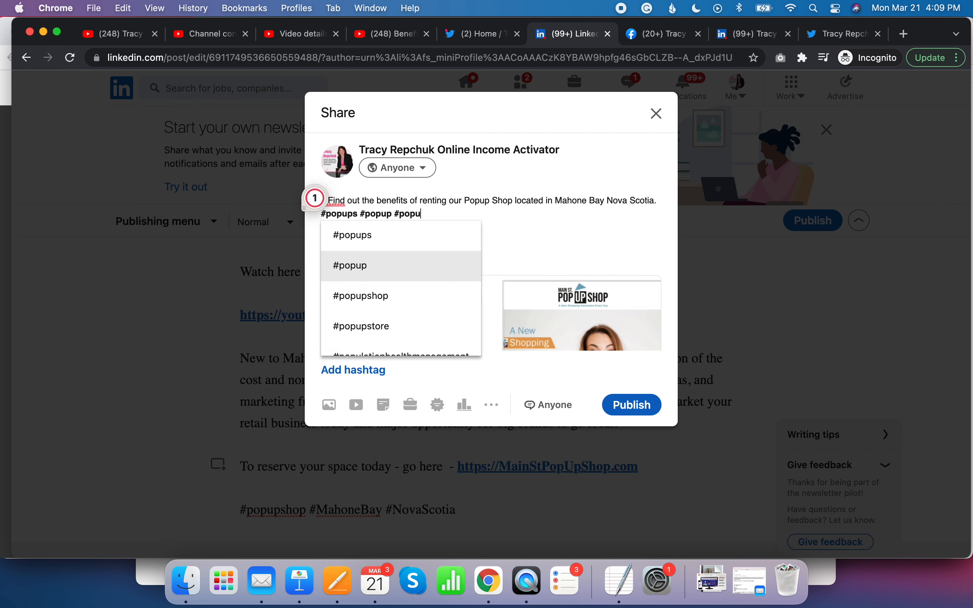
{"action": "left_click", "coordinate": [351, 308]}
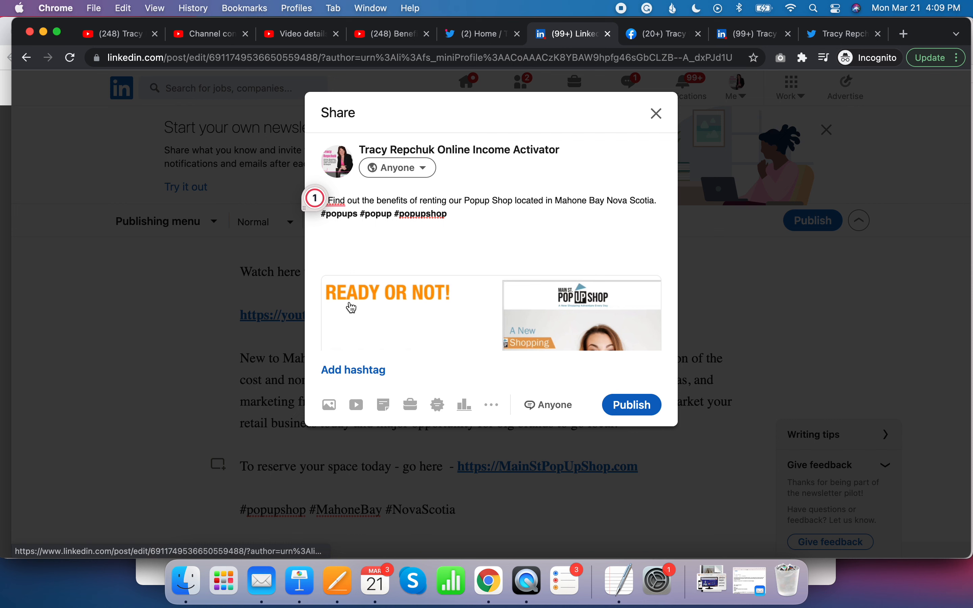
- Append the hashtags #MainStPopUpShop and #retail to the share post
{"action": "type", "text": "#pop"}
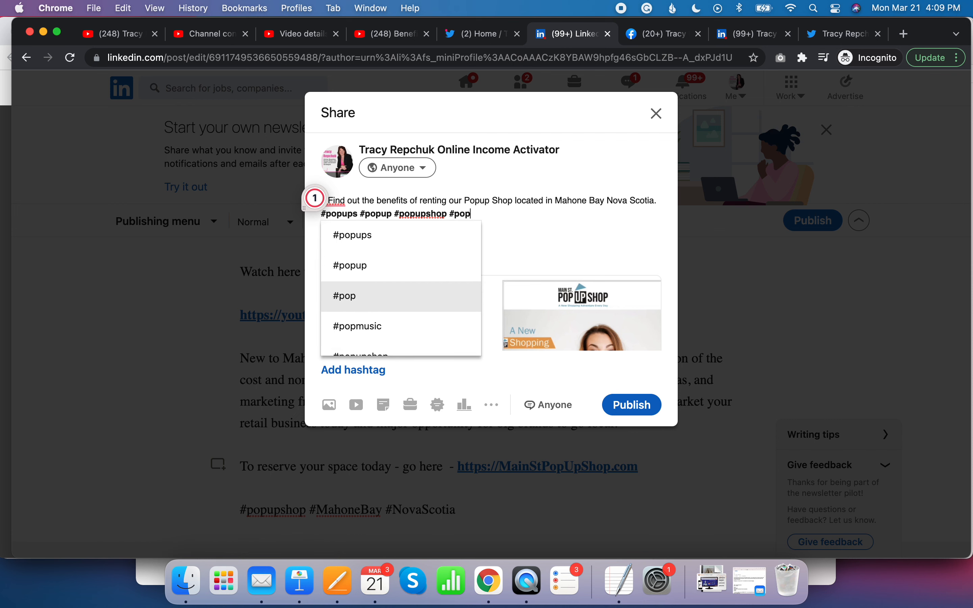
{"action": "key", "text": "BackSpace"}
{"action": "key", "text": "BackSpace"}
{"action": "type", "text": "StPopU"}
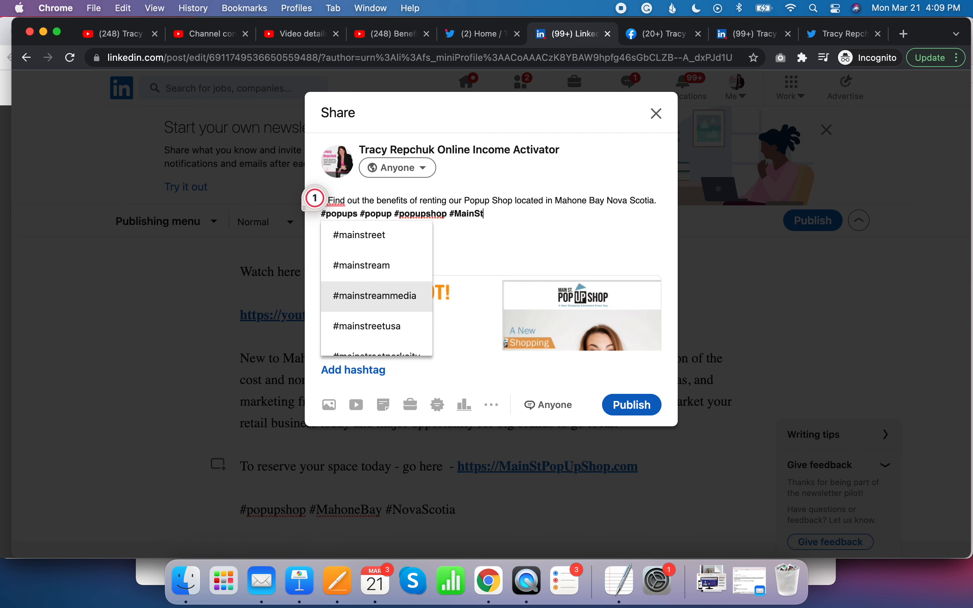
{"action": "type", "text": "pShop "}
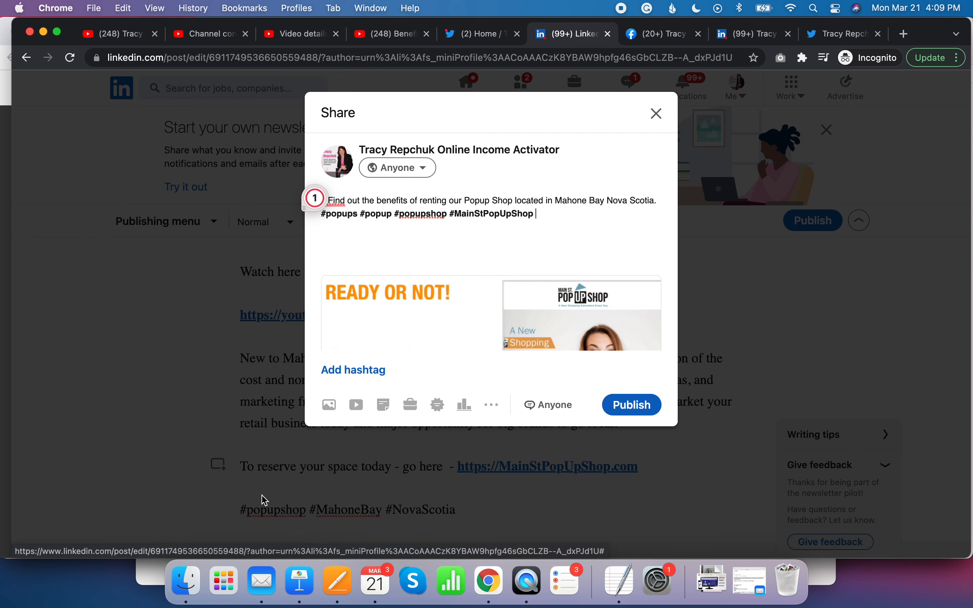
{"action": "type", "text": "#retail"}
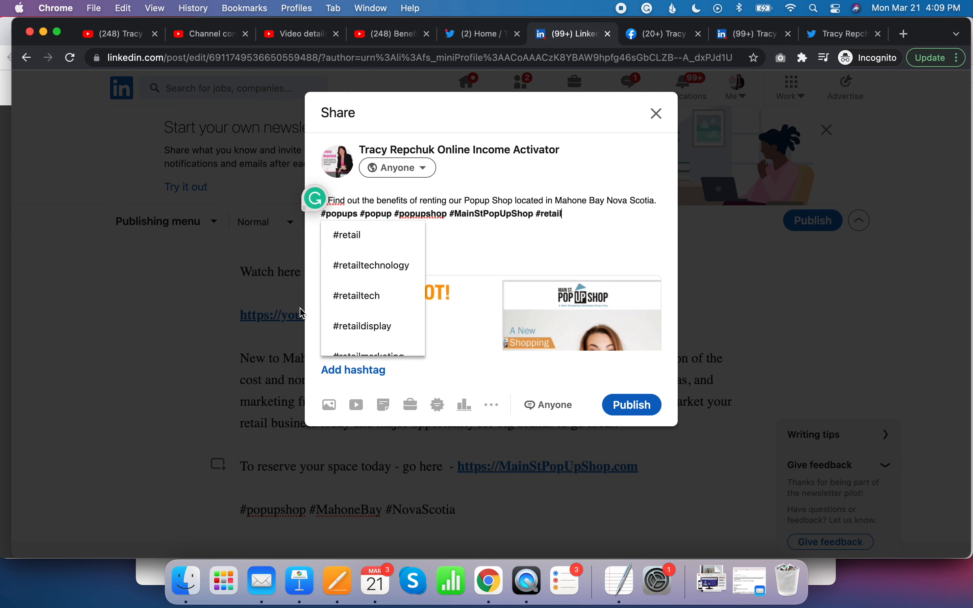
{"action": "left_click", "coordinate": [368, 240]}
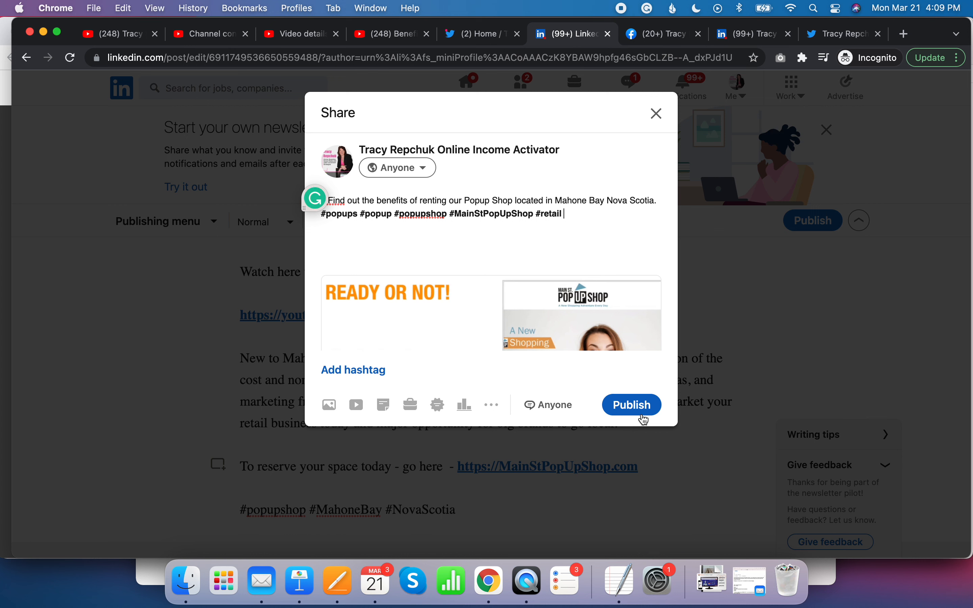
- Publish the article, copy the link to the published article, and close the congratulations dialog
{"action": "left_click", "coordinate": [642, 407]}
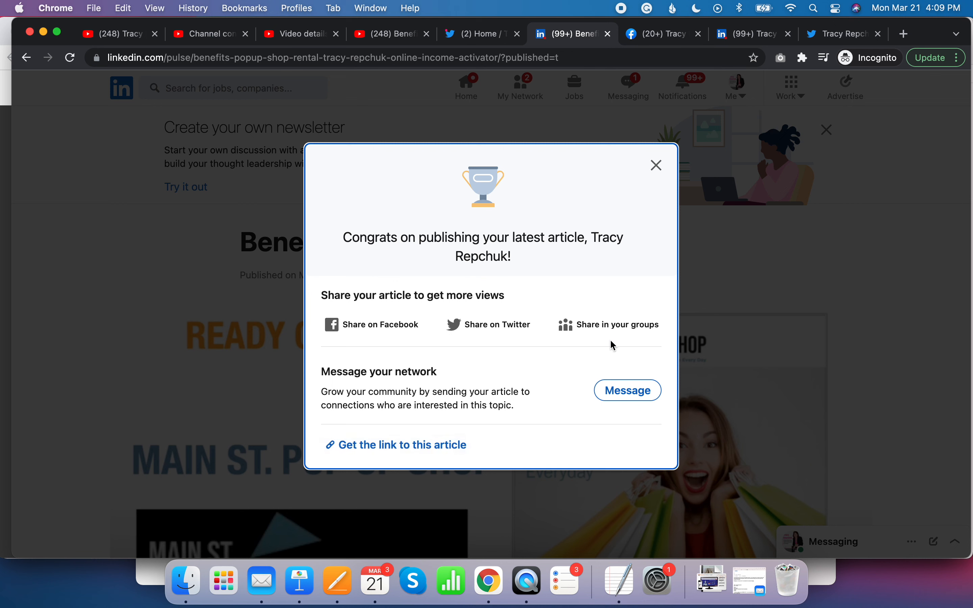
{"action": "left_click", "coordinate": [446, 446]}
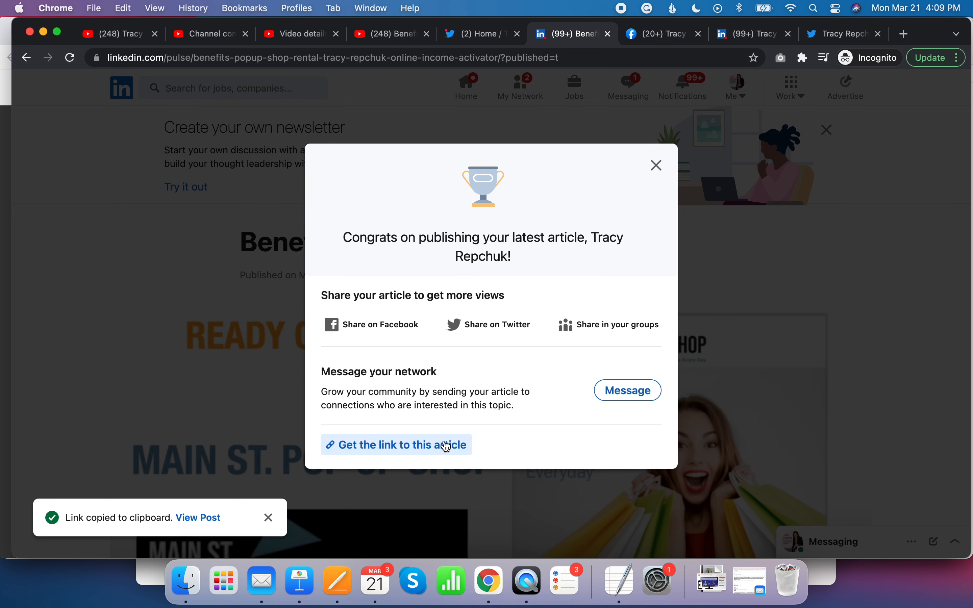
{"action": "left_click", "coordinate": [657, 168]}
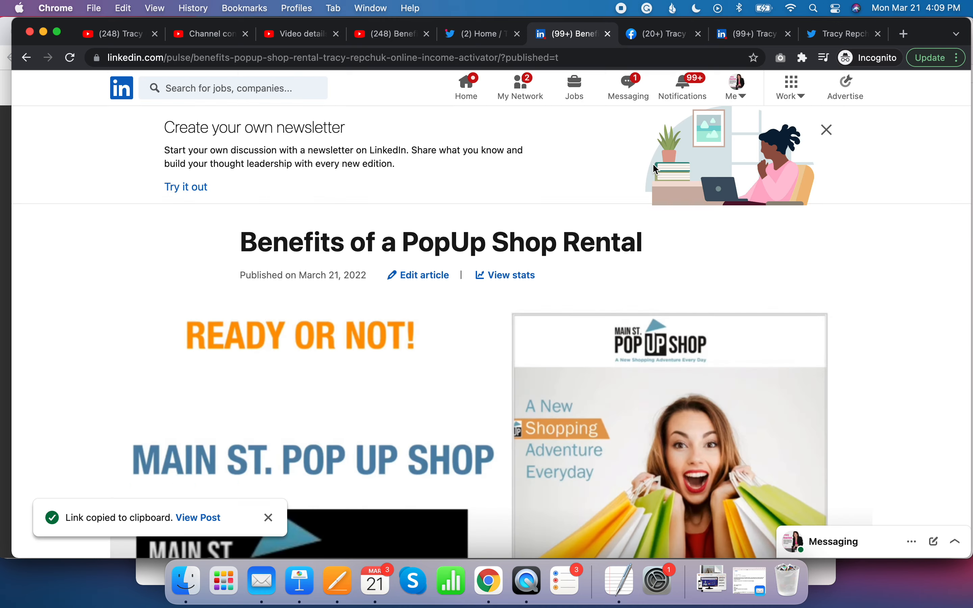
- Scroll through the published article, open its YouTube video link, and pause the video
{"action": "scroll", "coordinate": [499, 354], "scroll_direction": "down", "scroll_amount": 3}
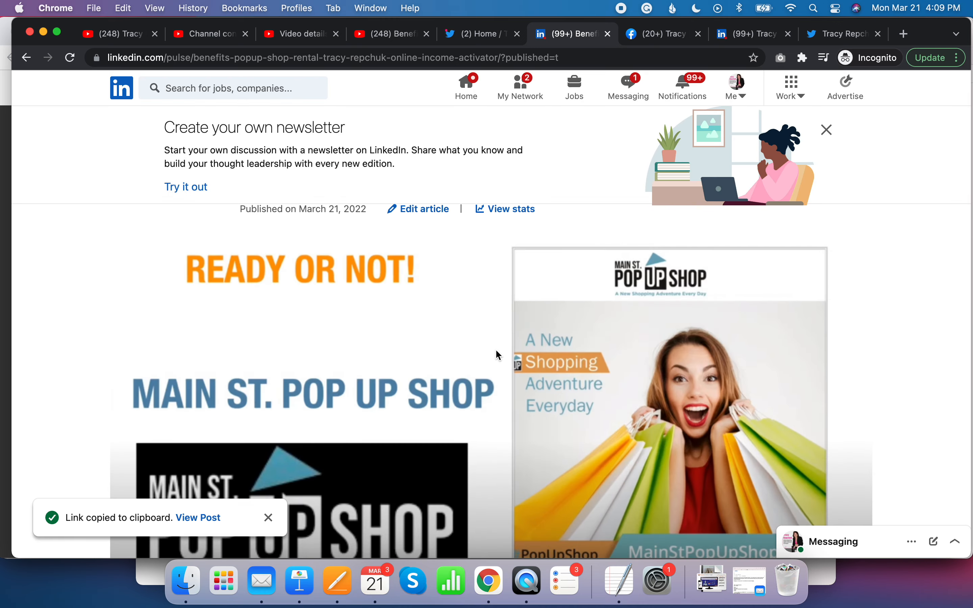
{"action": "scroll", "coordinate": [497, 350], "scroll_direction": "down", "scroll_amount": 10}
{"action": "scroll", "coordinate": [498, 356], "scroll_direction": "down", "scroll_amount": 8}
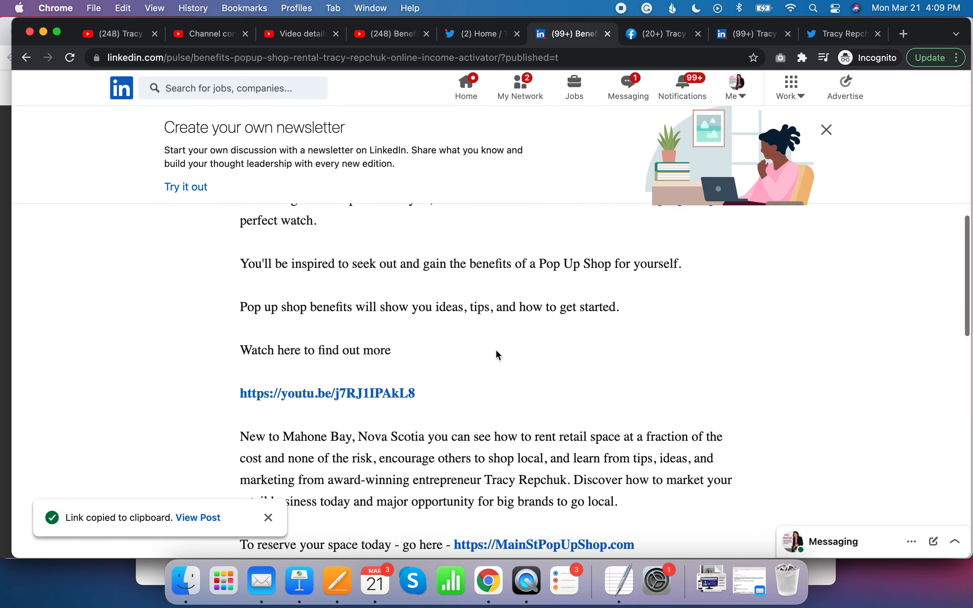
{"action": "scroll", "coordinate": [529, 432], "scroll_direction": "up", "scroll_amount": 15}
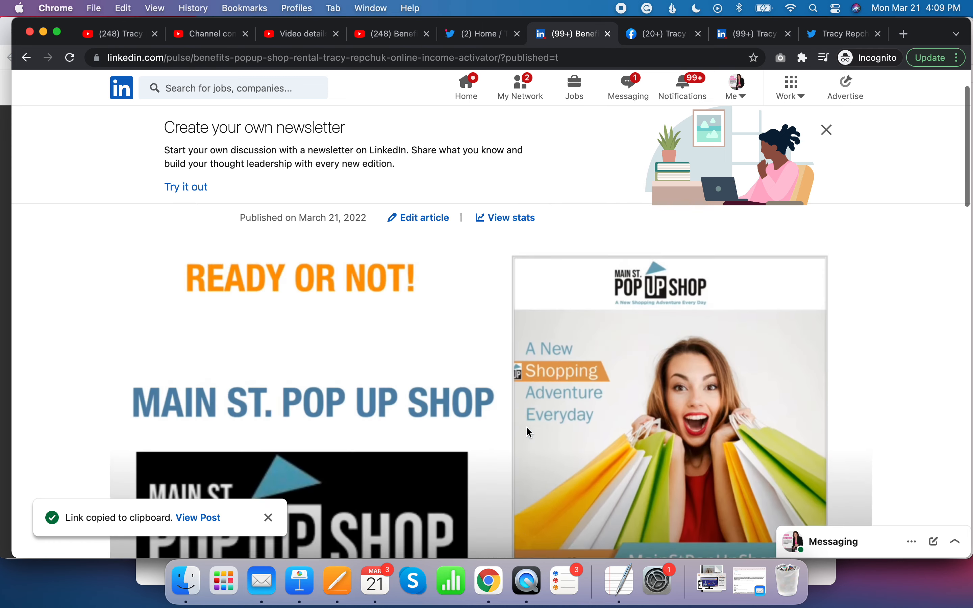
{"action": "scroll", "coordinate": [529, 433], "scroll_direction": "down", "scroll_amount": 6}
{"action": "scroll", "coordinate": [529, 432], "scroll_direction": "down", "scroll_amount": 12}
{"action": "scroll", "coordinate": [529, 433], "scroll_direction": "up", "scroll_amount": 6}
{"action": "left_click", "coordinate": [342, 349]}
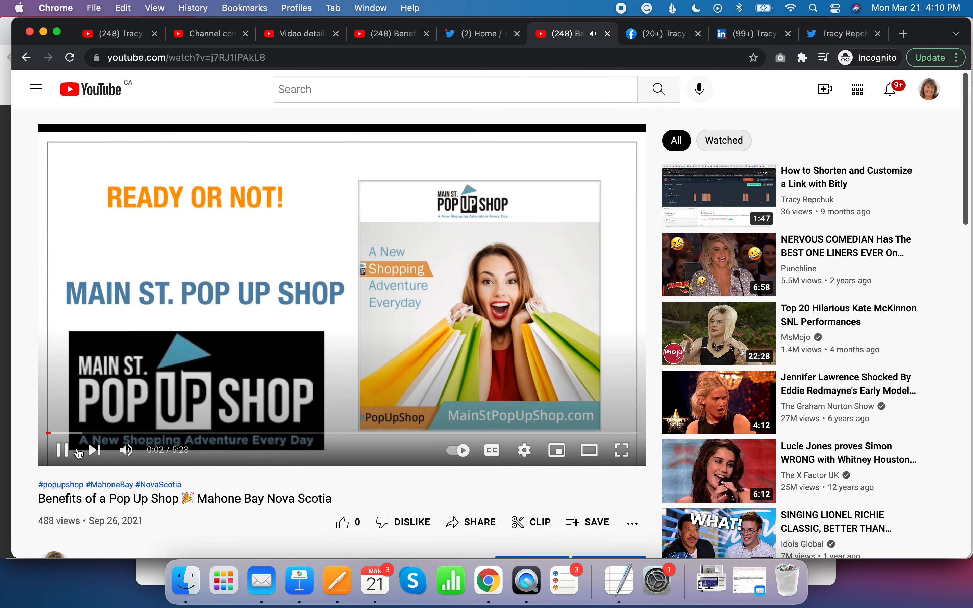
{"action": "left_click", "coordinate": [64, 454]}
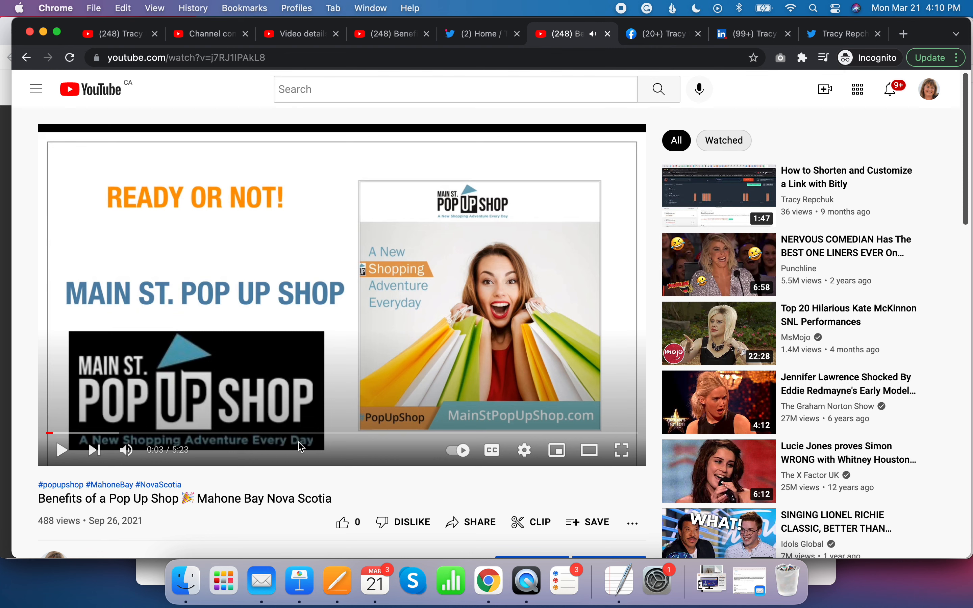